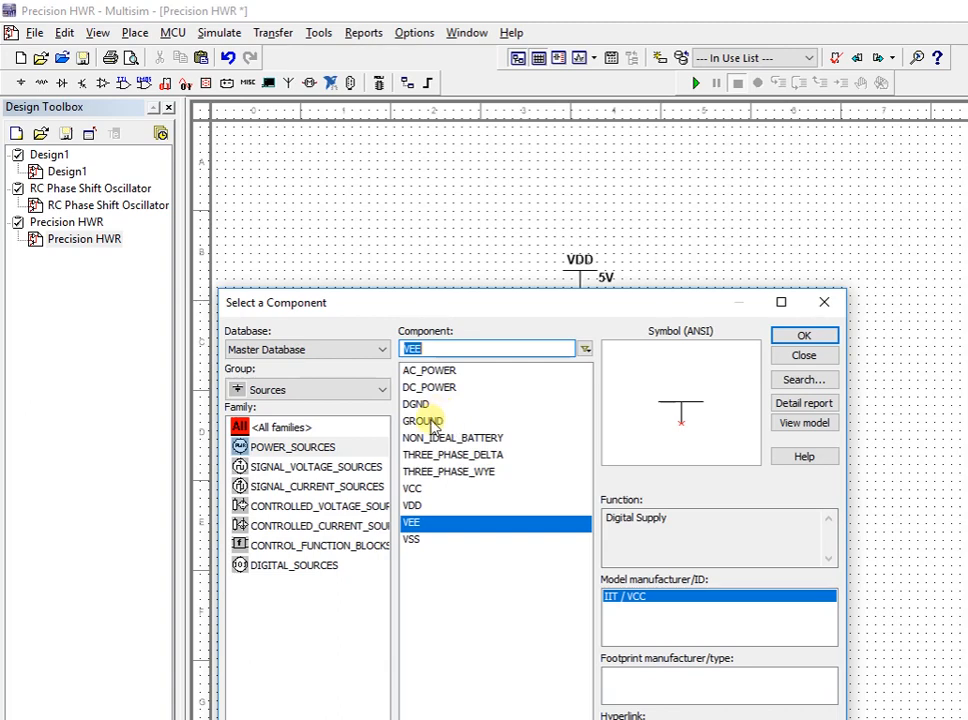
# Place a GROUND component from the power sources below and left of the op-amp.
pyautogui.click(432, 421)
pyautogui.click(812, 338)
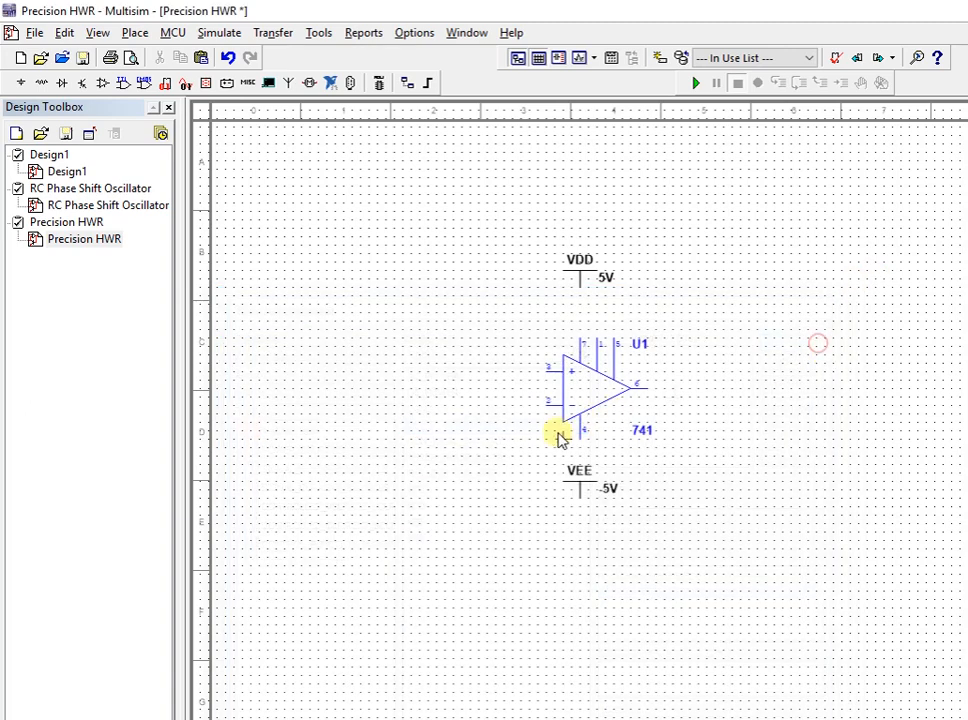
pyautogui.click(460, 488)
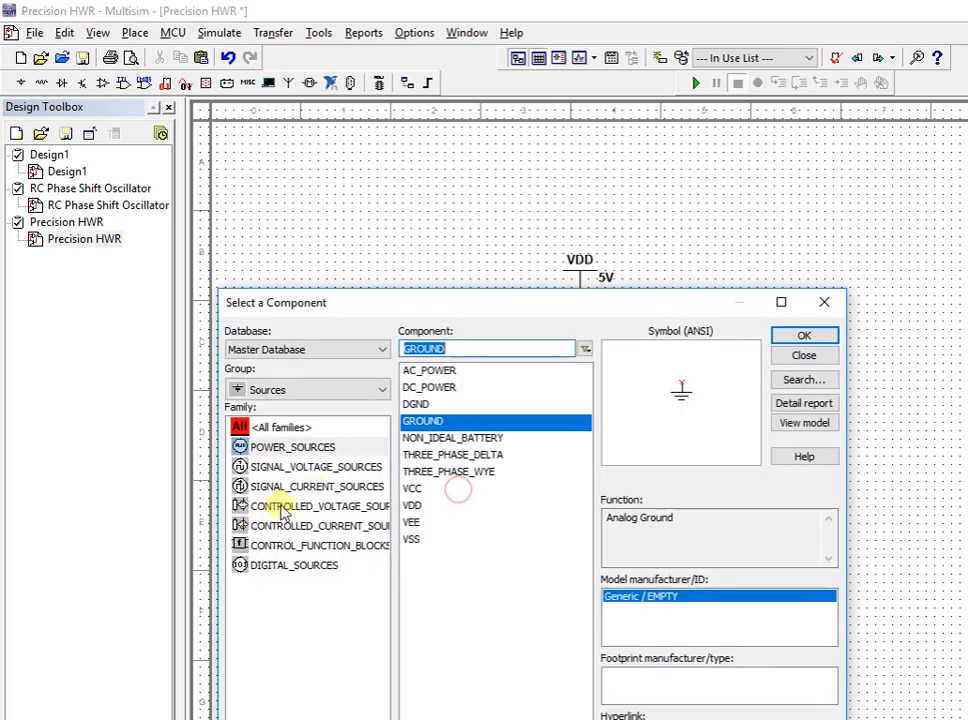
# Place an AC_VOLTAGE signal source directly above the ground symbol and finish adding sources.
pyautogui.click(322, 467)
pyautogui.click(463, 372)
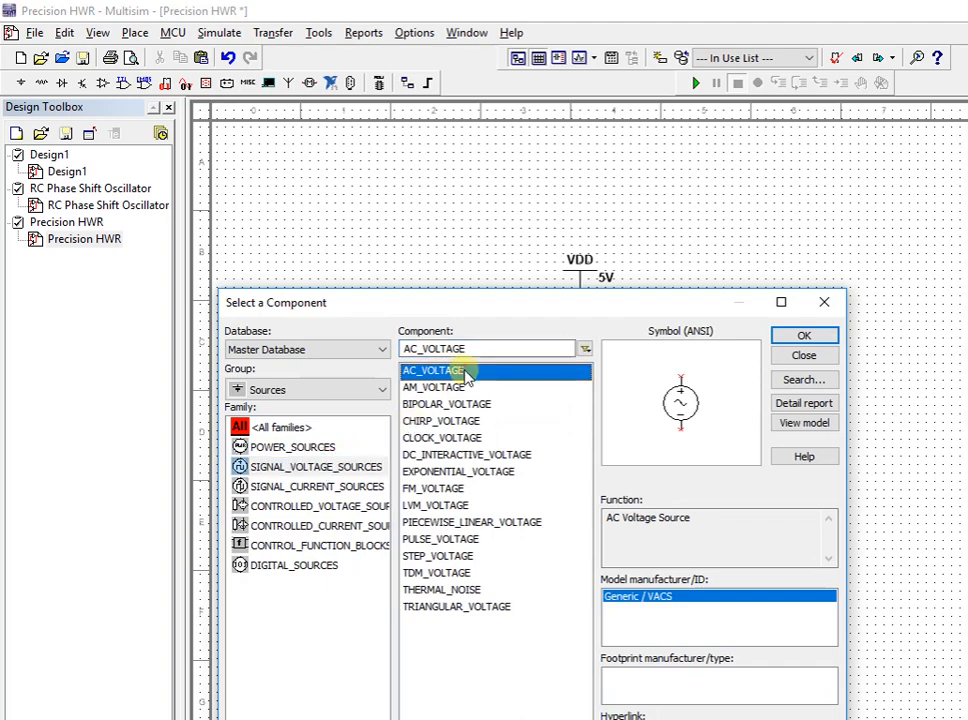
pyautogui.click(812, 338)
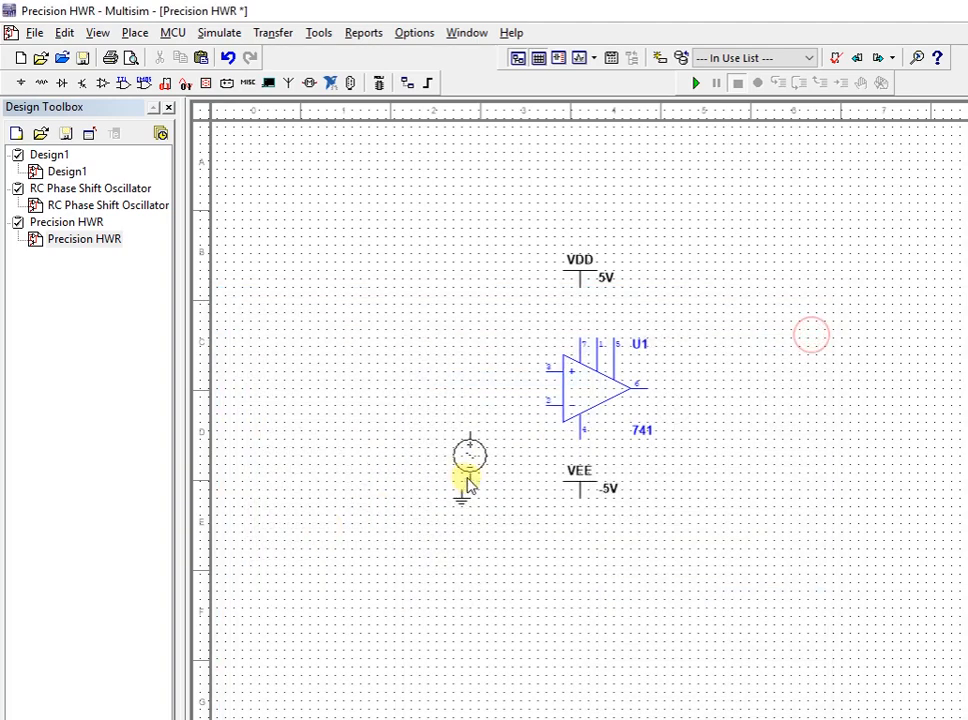
pyautogui.click(463, 462)
pyautogui.click(824, 301)
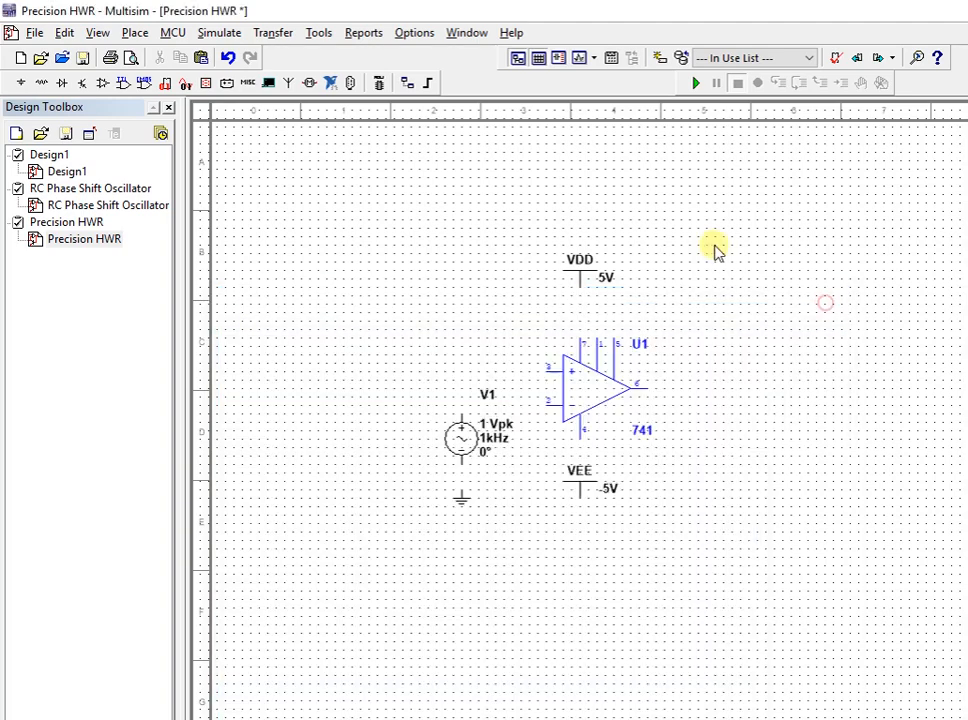
# Place a 1N4007 diode beside the op-amp's output, in line with pin 6.
pyautogui.click(62, 84)
pyautogui.click(422, 719)
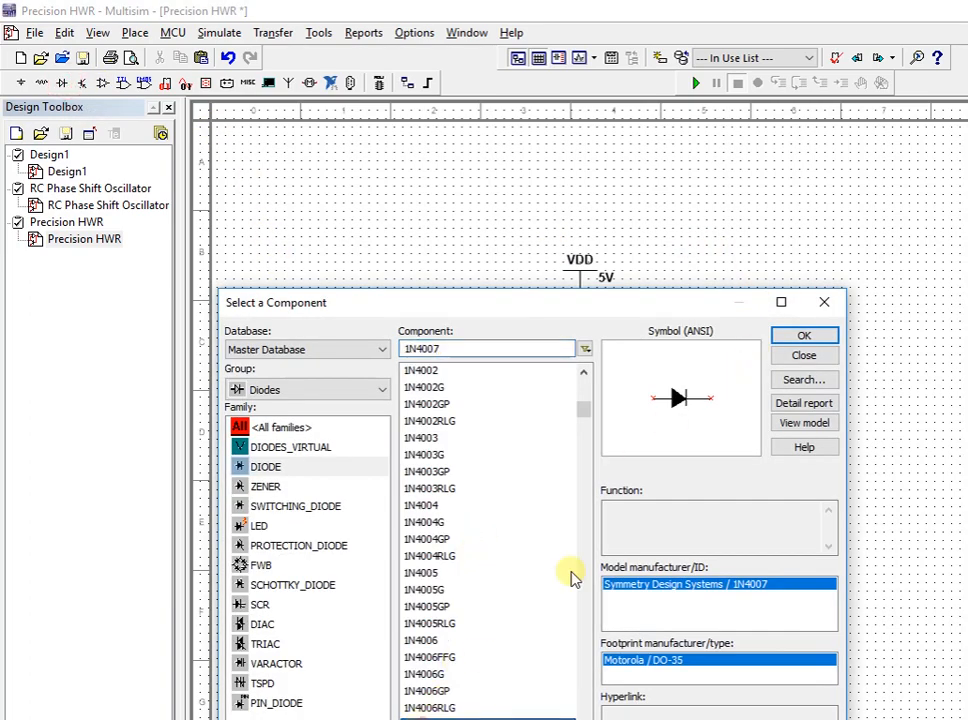
pyautogui.click(799, 335)
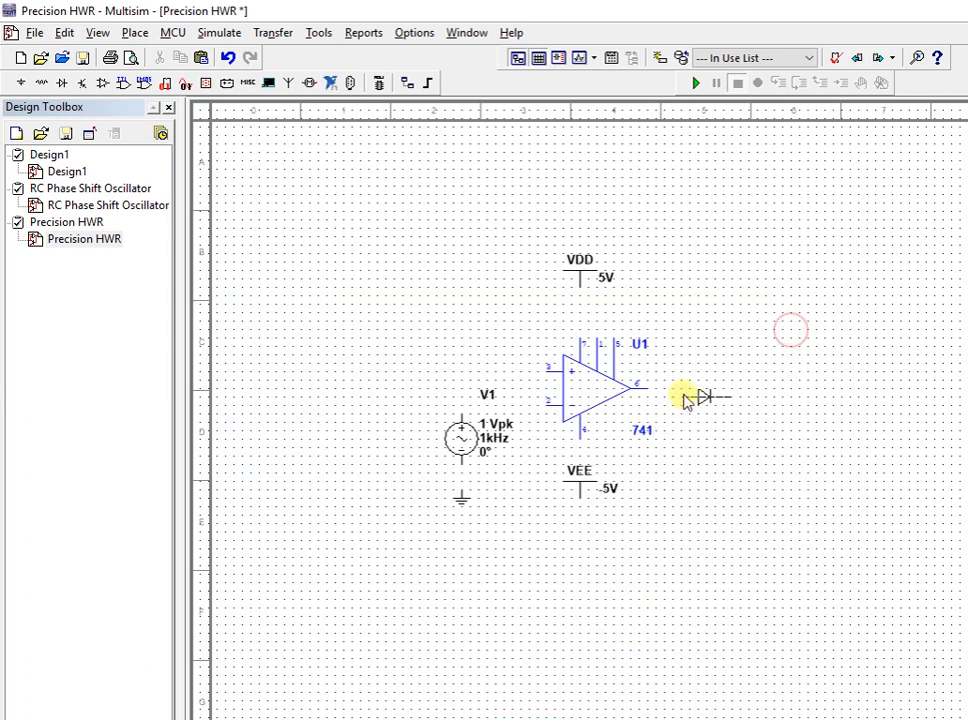
pyautogui.click(668, 396)
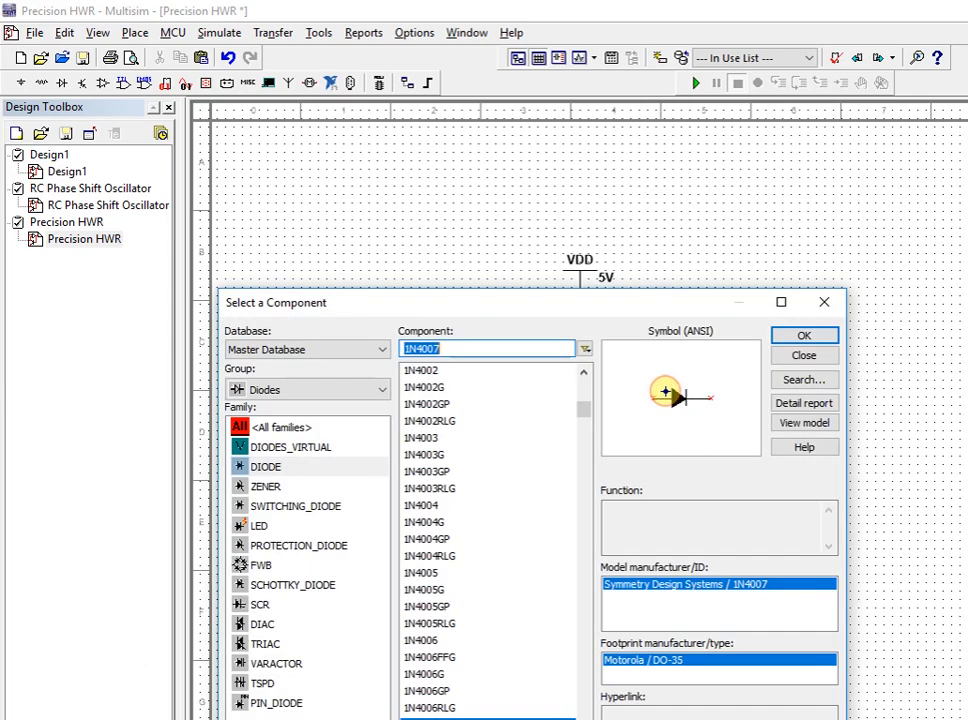
pyautogui.press('Escape')
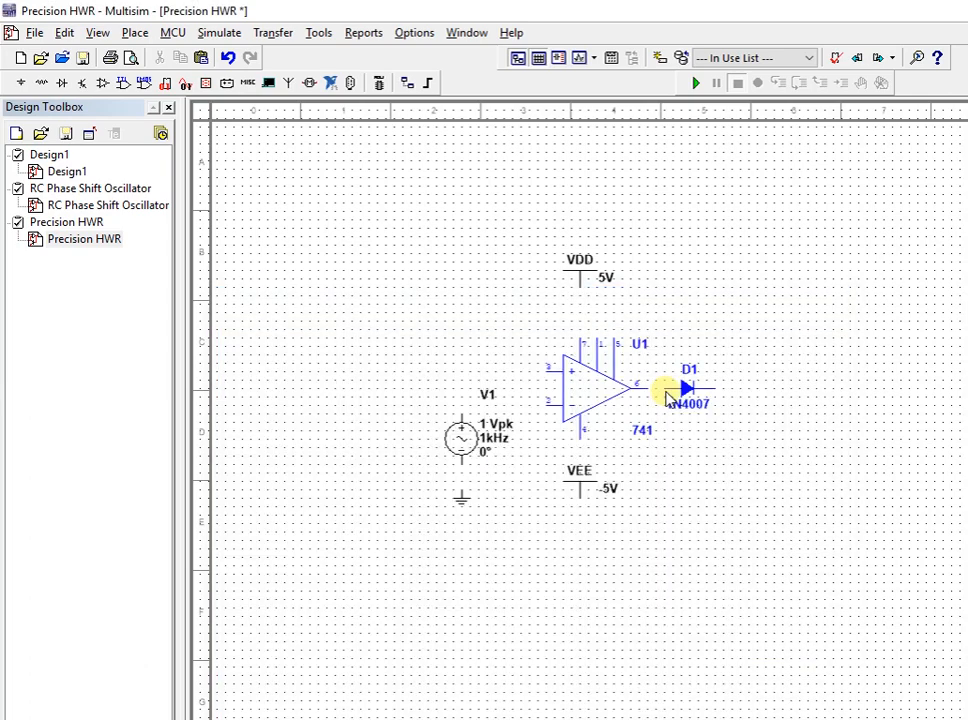
# Place a 10 kΩ resistor below and to the right of the diode.
pyautogui.click(40, 84)
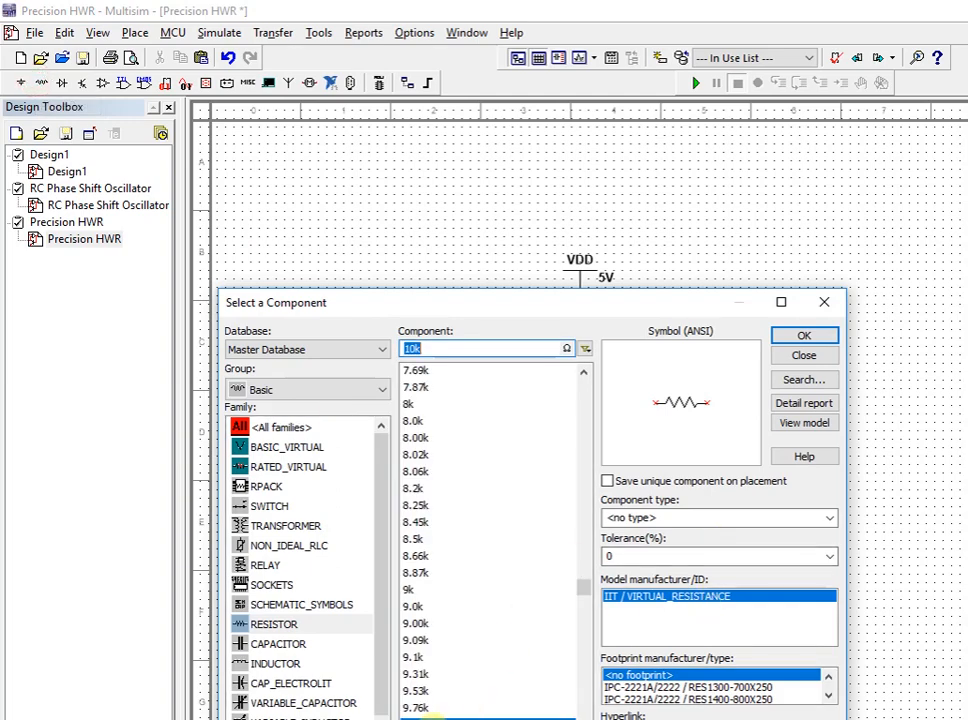
pyautogui.click(806, 337)
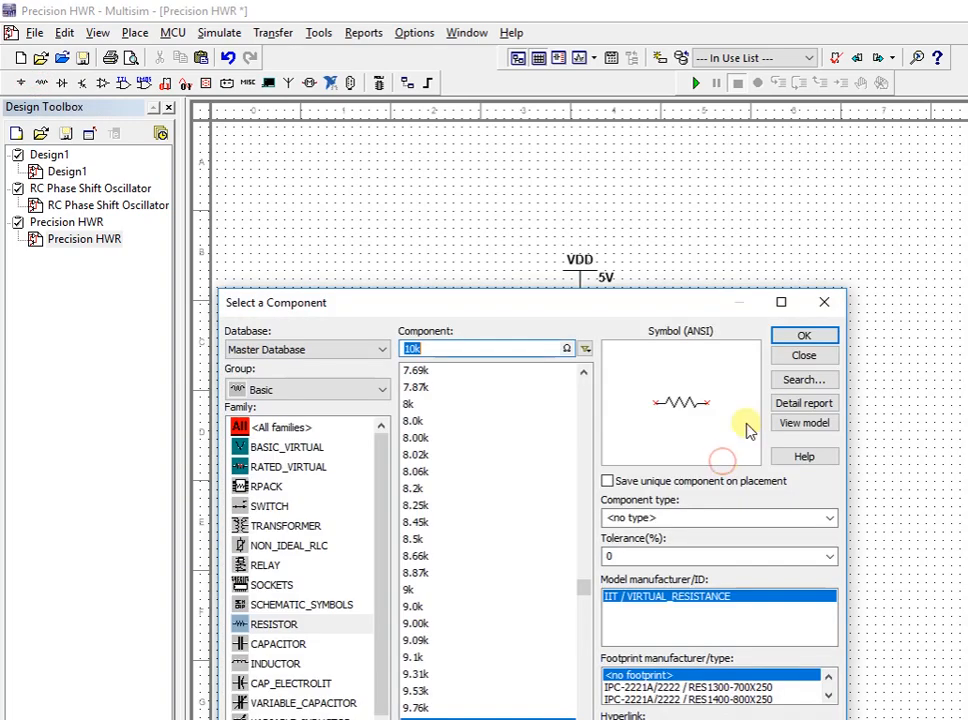
pyautogui.click(840, 297)
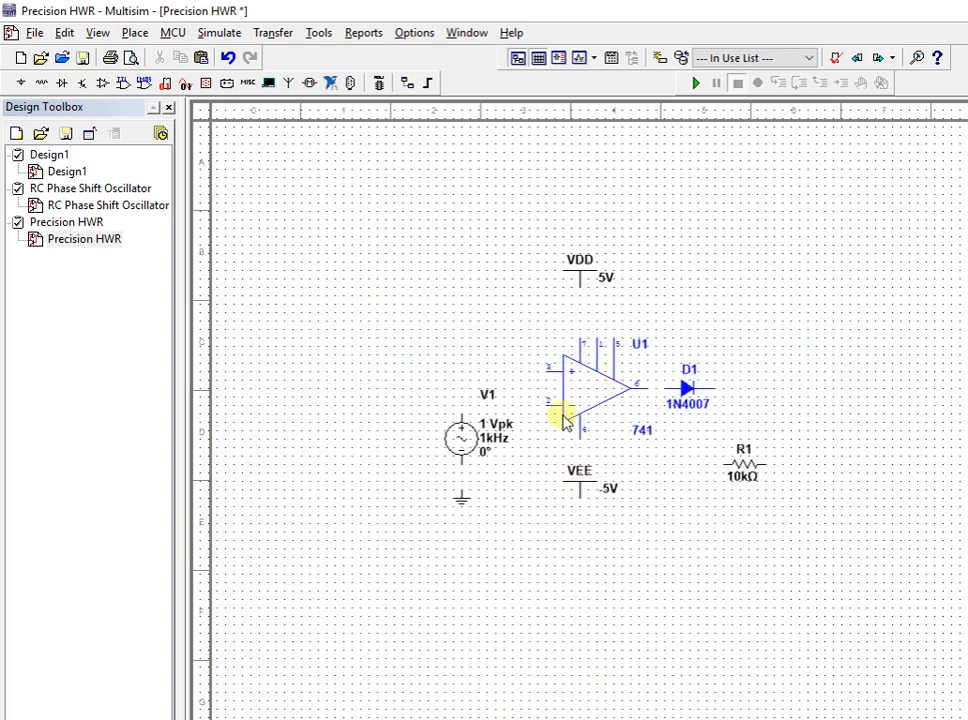
# Flip the 741 op-amp vertically so its inverting input is above the non-inverting input.
pyautogui.click(579, 391)
pyautogui.rightClick(579, 389)
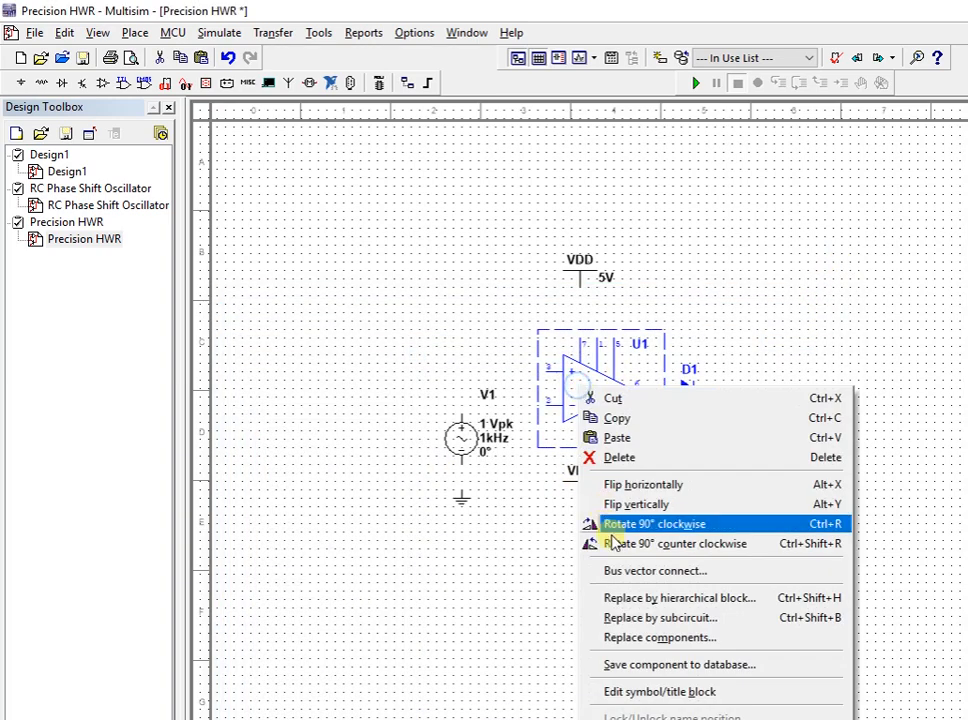
pyautogui.click(658, 505)
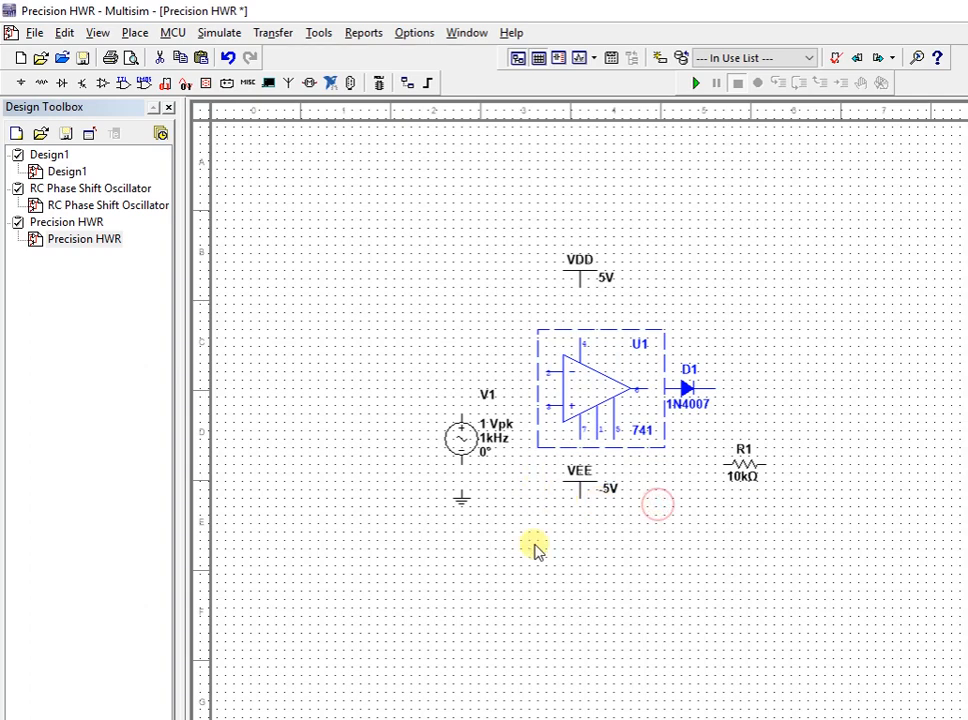
pyautogui.click(534, 543)
# Wire V1's positive terminal to the op-amp's non-inverting input and its negative terminal to ground.
pyautogui.click(460, 411)
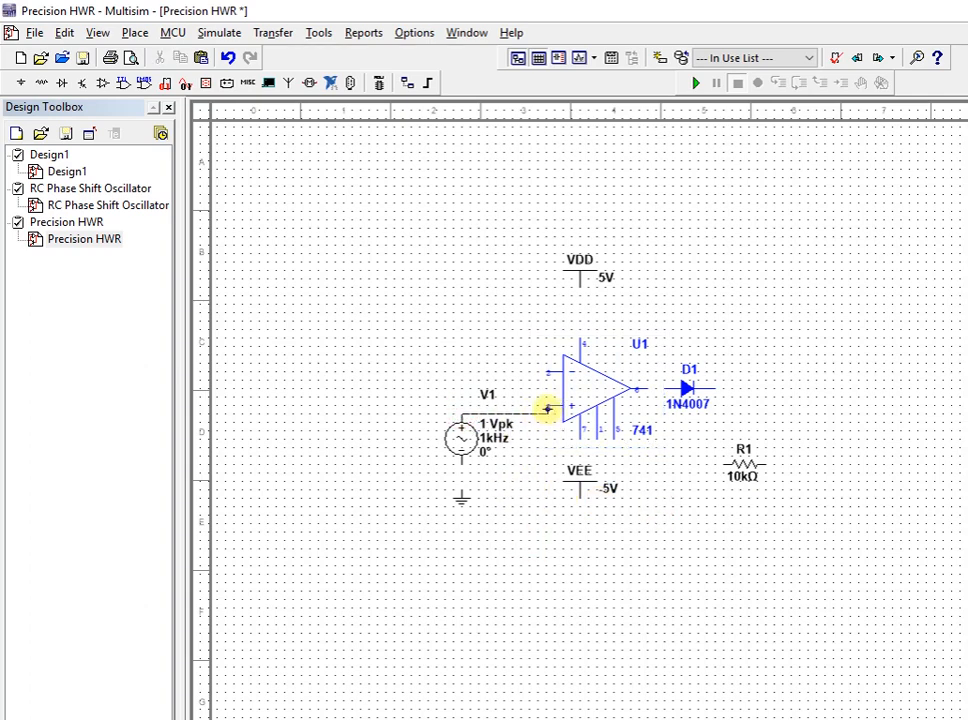
pyautogui.click(461, 460)
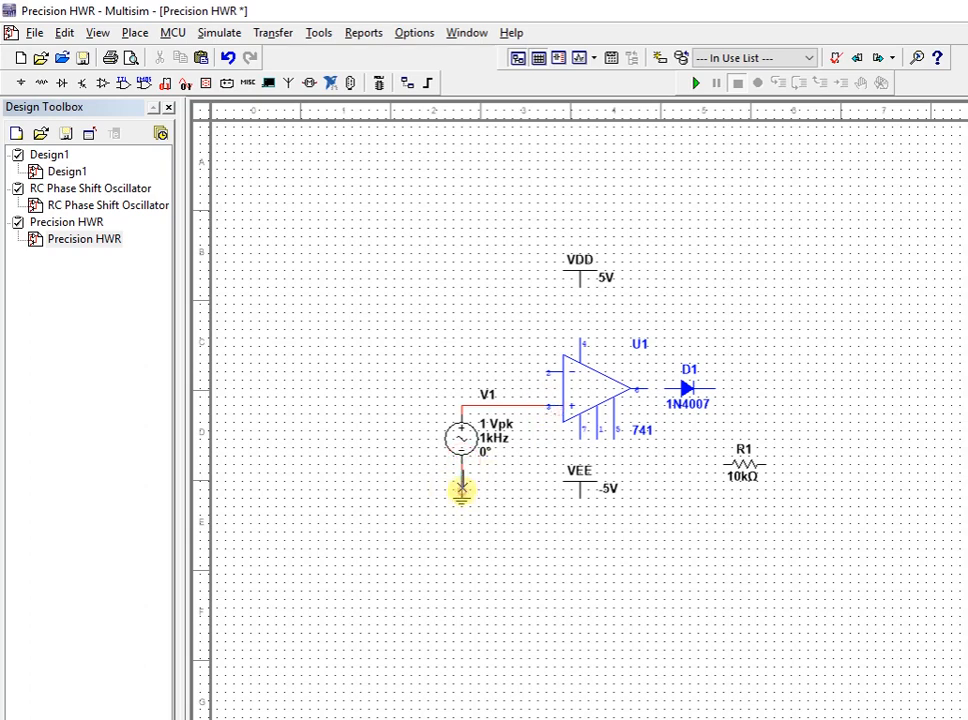
pyautogui.click(461, 490)
# Flip the VEE supply vertically and wire it to op-amp pin 7.
pyautogui.moveTo(551, 464); pyautogui.dragTo(610, 487)
pyautogui.rightClick(610, 487)
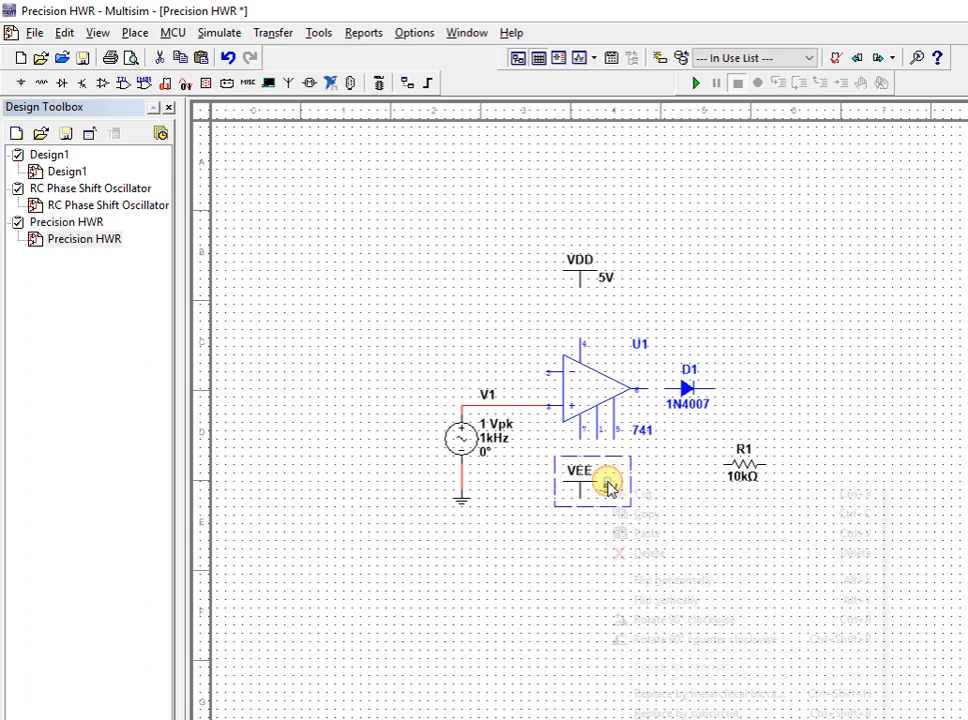
pyautogui.click(659, 596)
pyautogui.click(528, 460)
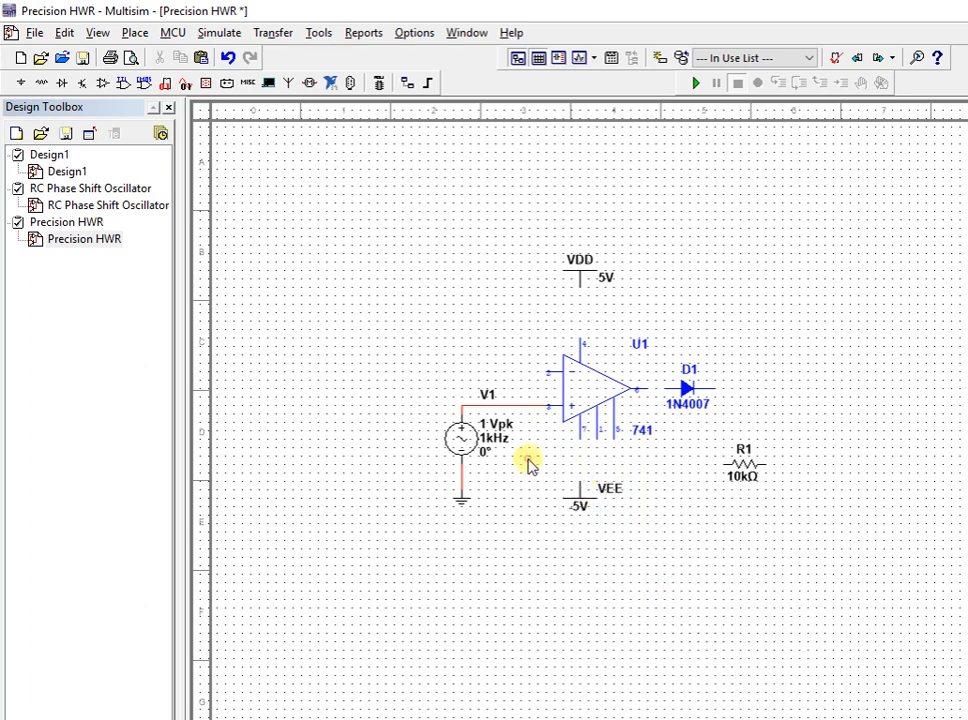
pyautogui.click(579, 437)
pyautogui.click(580, 483)
# Move the VDD supply slightly closer to the op-amp and wire it to pin 4.
pyautogui.moveTo(603, 268); pyautogui.dragTo(604, 285)
pyautogui.click(704, 303)
pyautogui.click(580, 304)
pyautogui.click(580, 338)
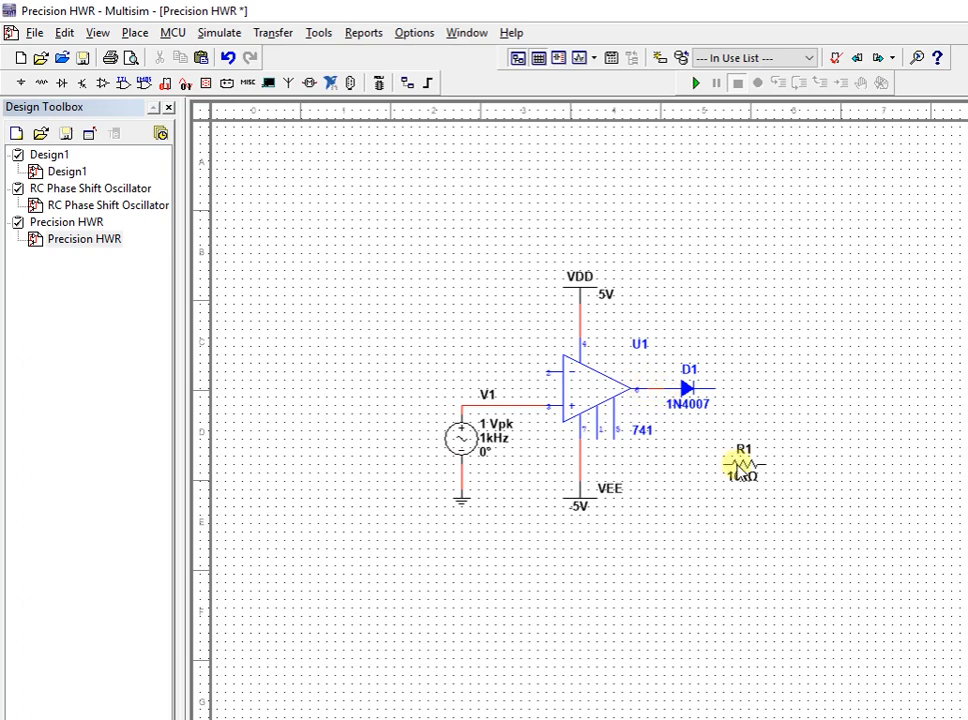
# Rotate resistor R1 90° clockwise and wire it between the diode's cathode and a copied ground symbol.
pyautogui.hotkey('ctrl', 'r')
pyautogui.click(739, 478)
pyautogui.click(714, 388)
pyautogui.click(734, 452)
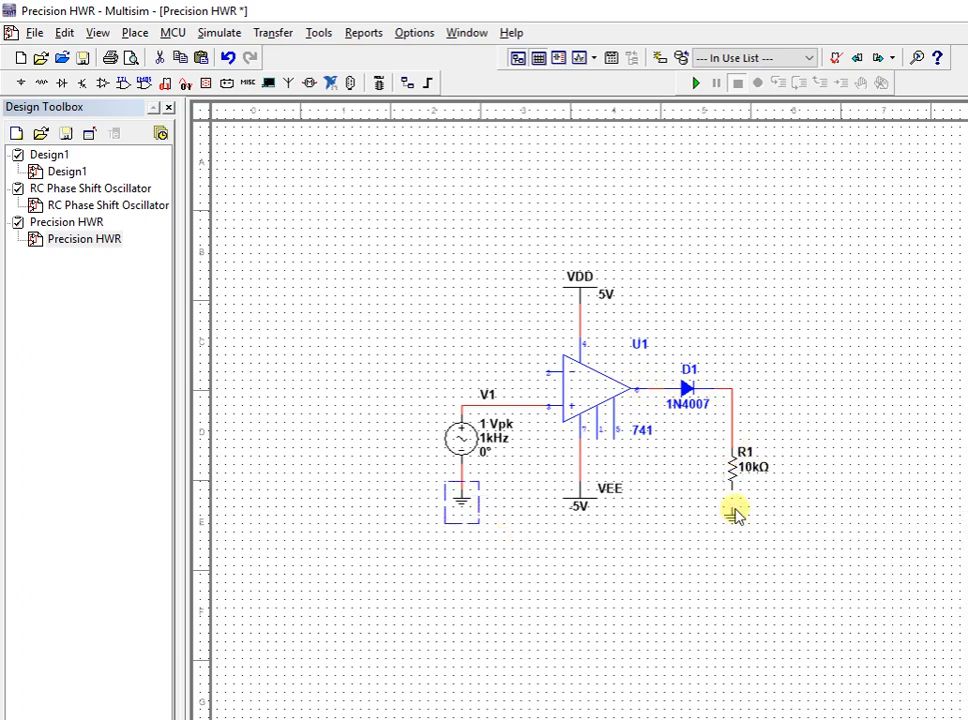
pyautogui.click(767, 533)
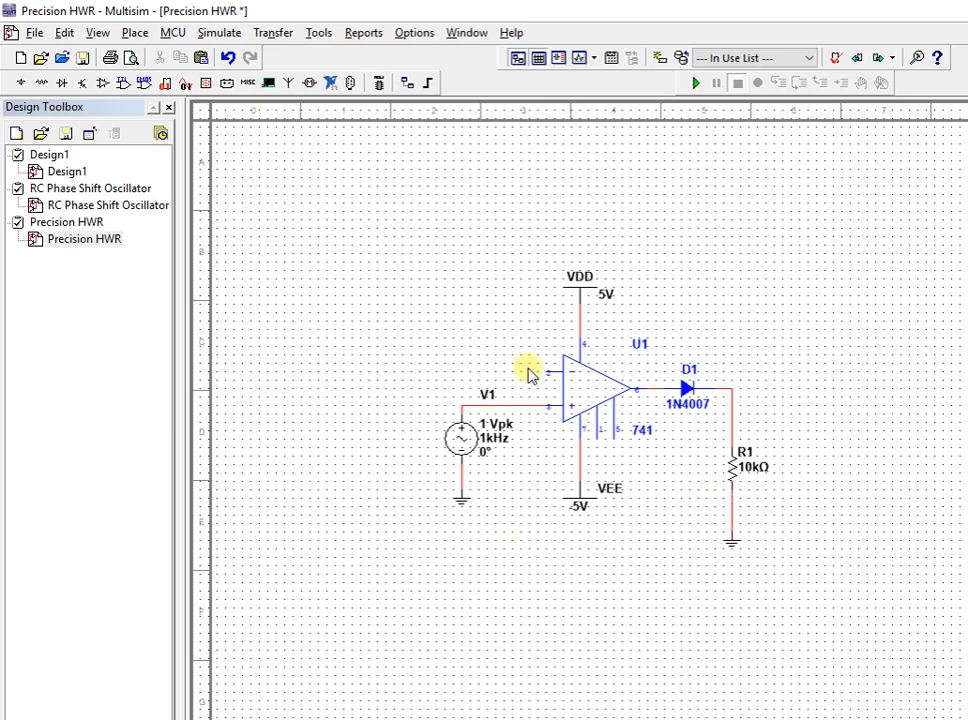
# Wire the op-amp's inverting input around above VDD to the junction of diode D1 and resistor R1.
pyautogui.click(544, 372)
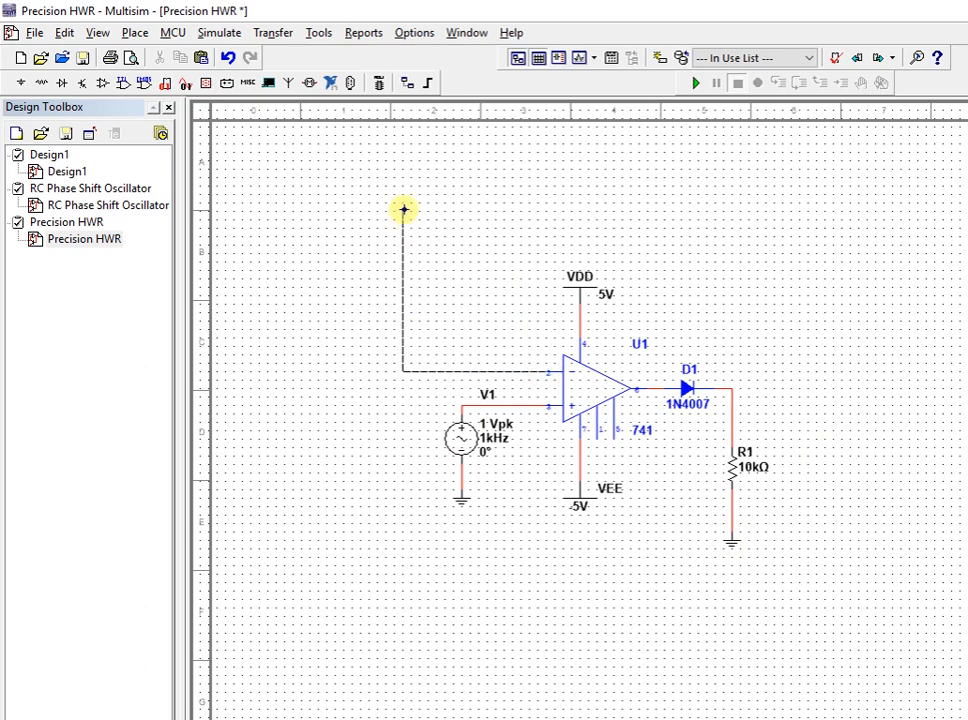
pyautogui.click(403, 209)
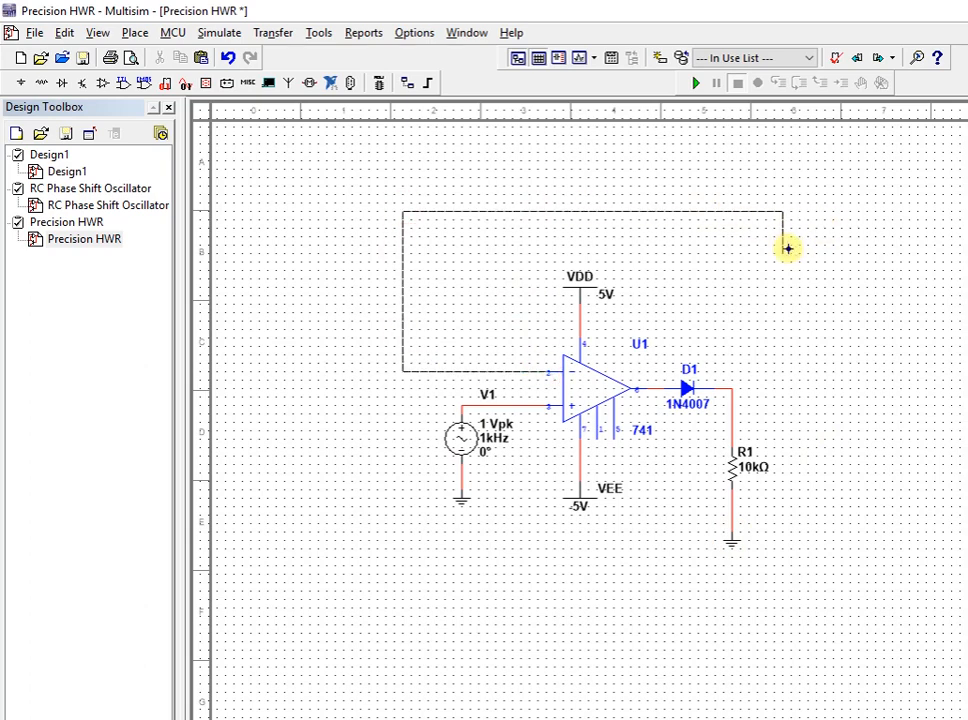
pyautogui.click(731, 387)
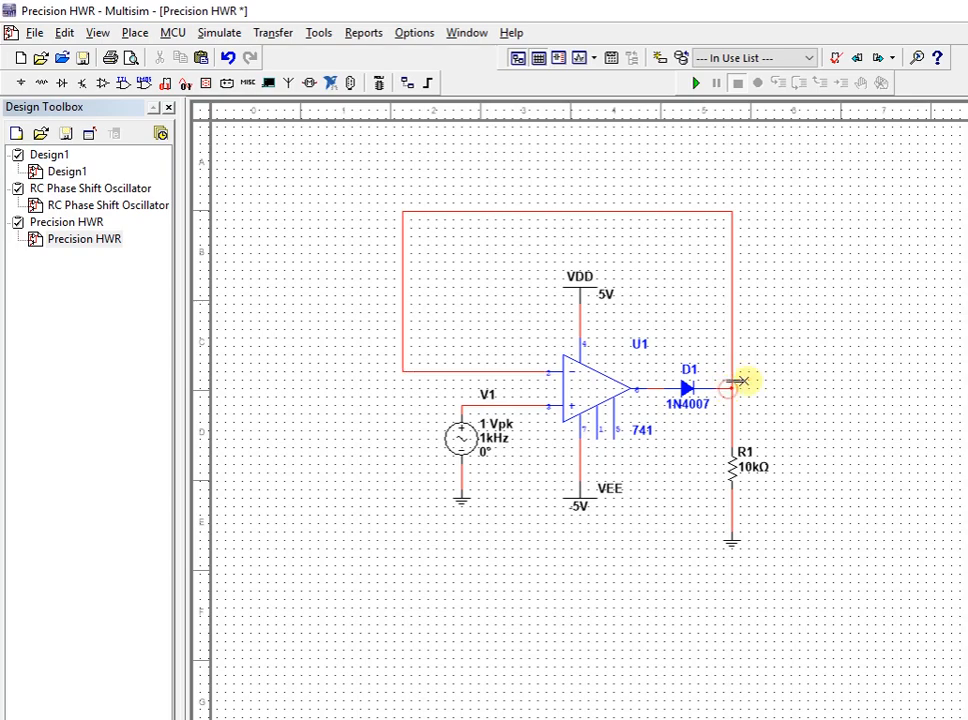
# Place a two-channel oscilloscope to the right of the circuit, above the output node.
pyautogui.click(232, 33)
pyautogui.moveTo(255, 120)
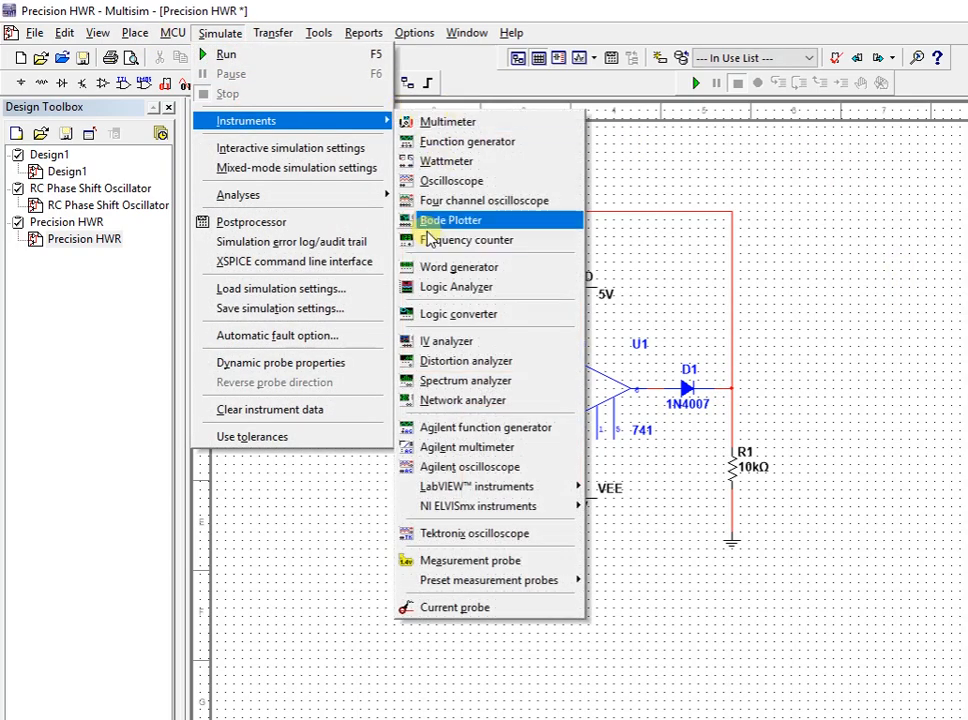
pyautogui.click(445, 185)
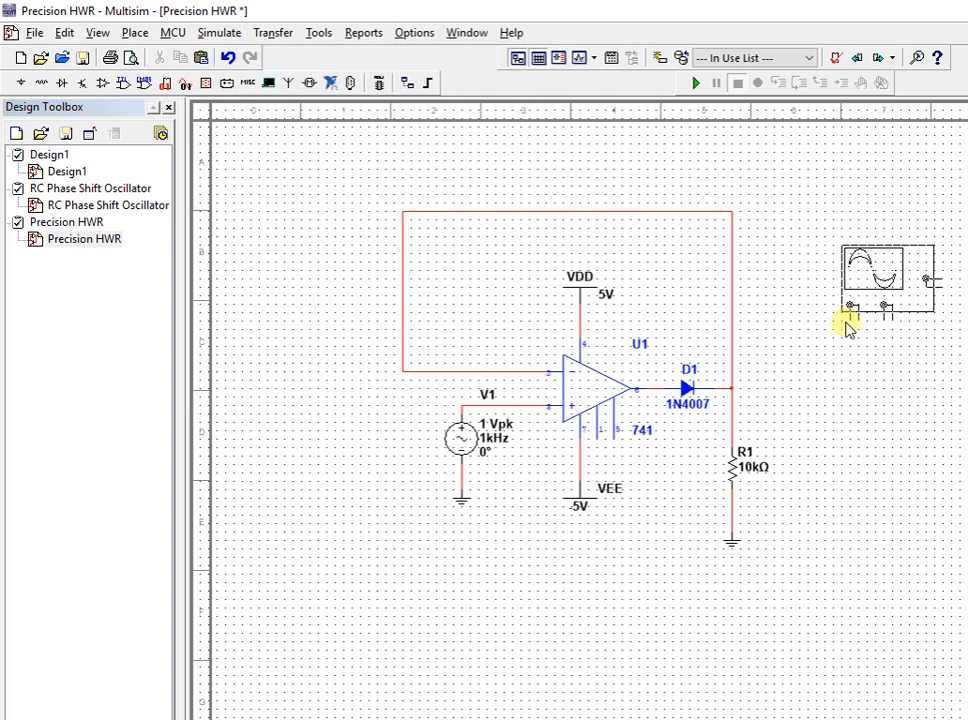
pyautogui.click(846, 325)
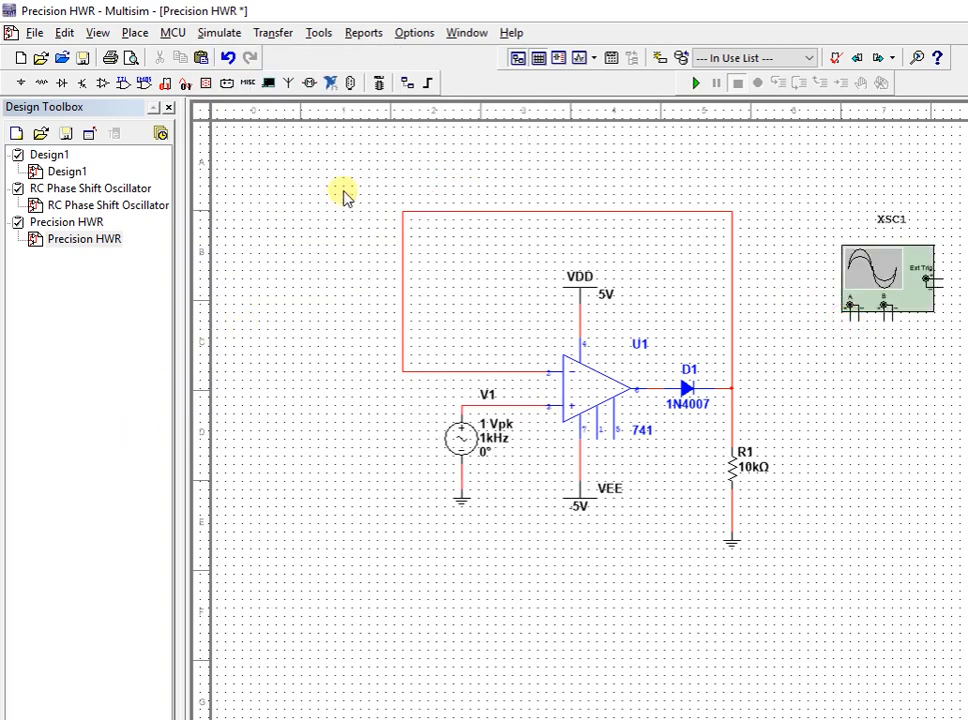
# Duplicate the oscilloscope and place the copy to the left of source V1.
pyautogui.click(873, 258)
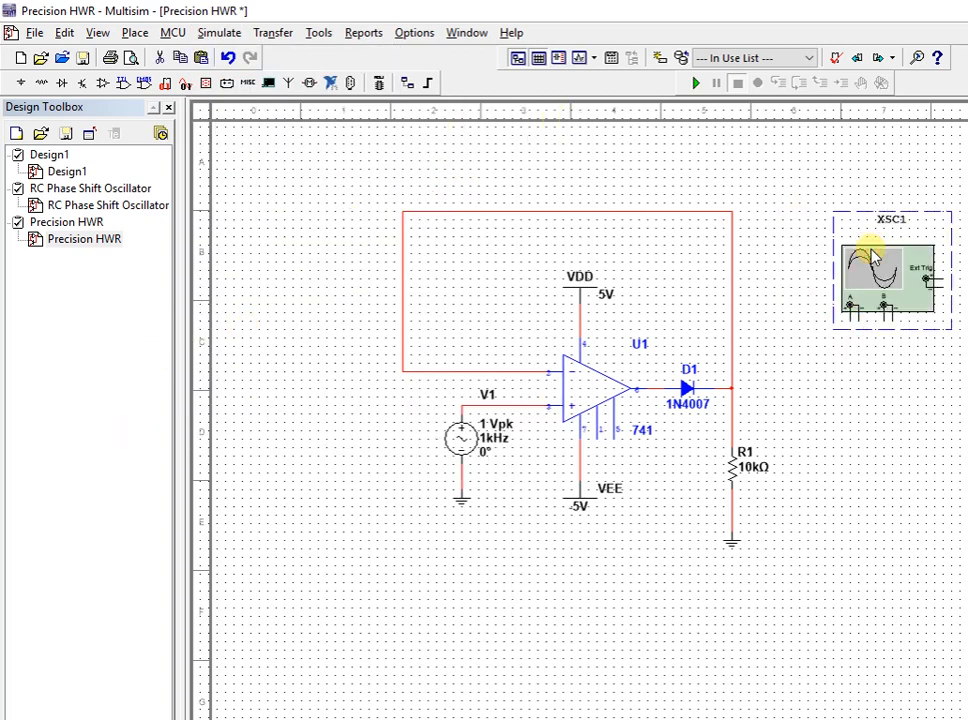
pyautogui.hotkey('ctrl', 'c')
pyautogui.hotkey('ctrl', 'v')
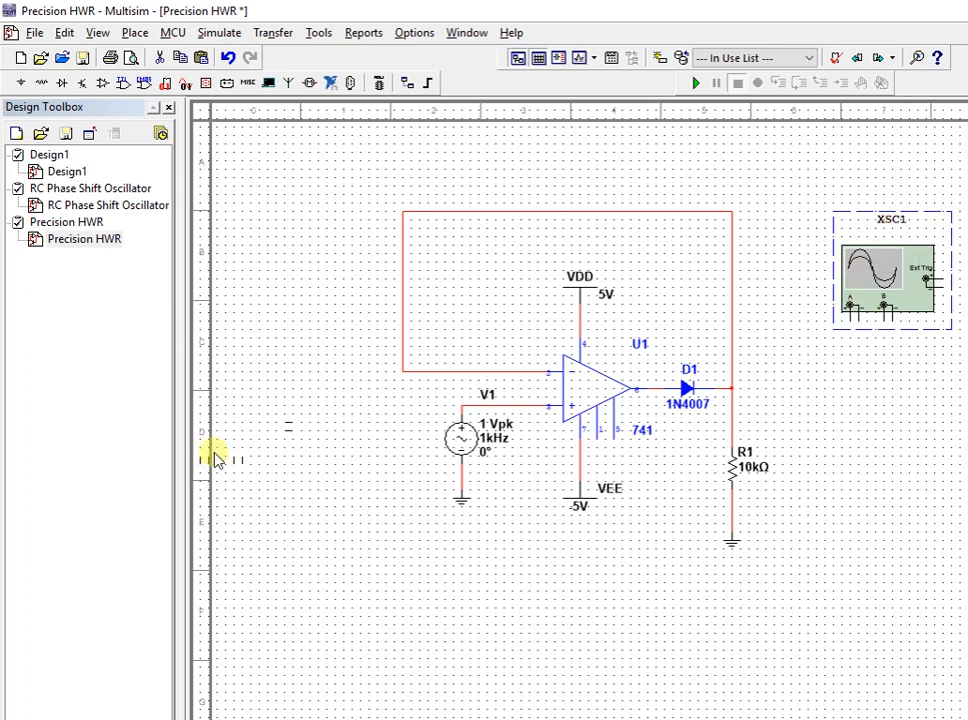
pyautogui.click(262, 440)
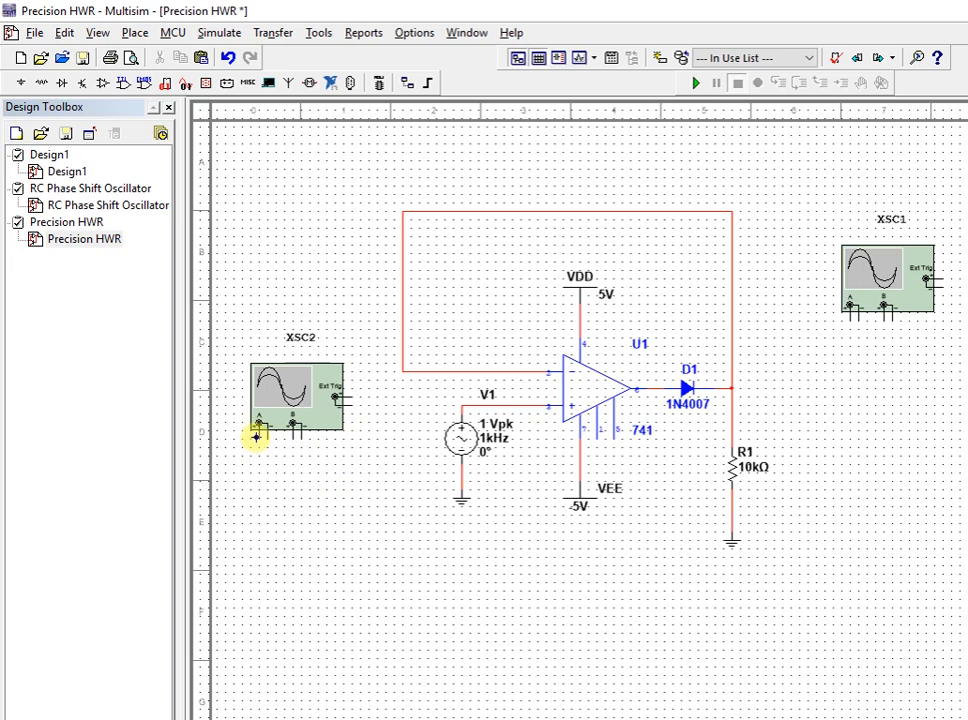
# Wire channel A of oscilloscope XSC2 across source V1, from its positive terminal to ground.
pyautogui.click(256, 436)
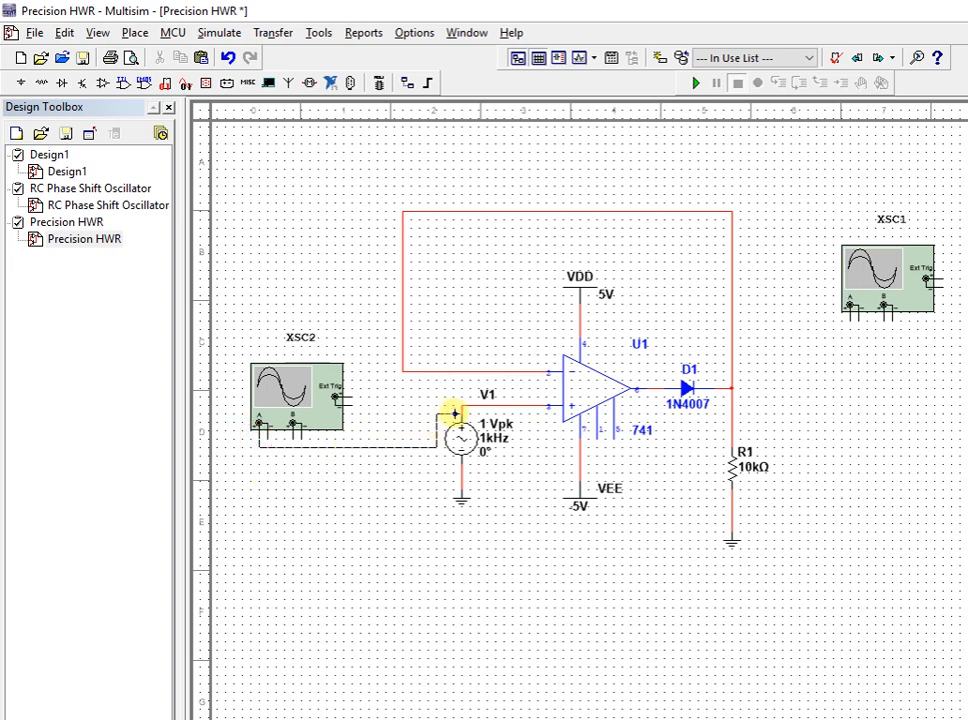
pyautogui.click(461, 406)
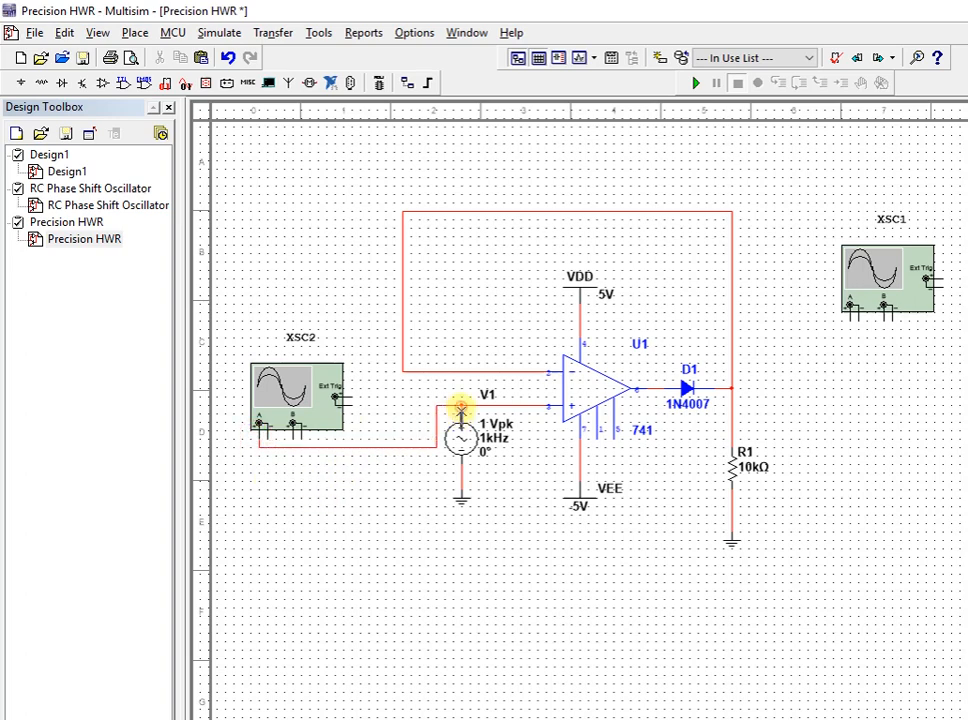
pyautogui.click(268, 436)
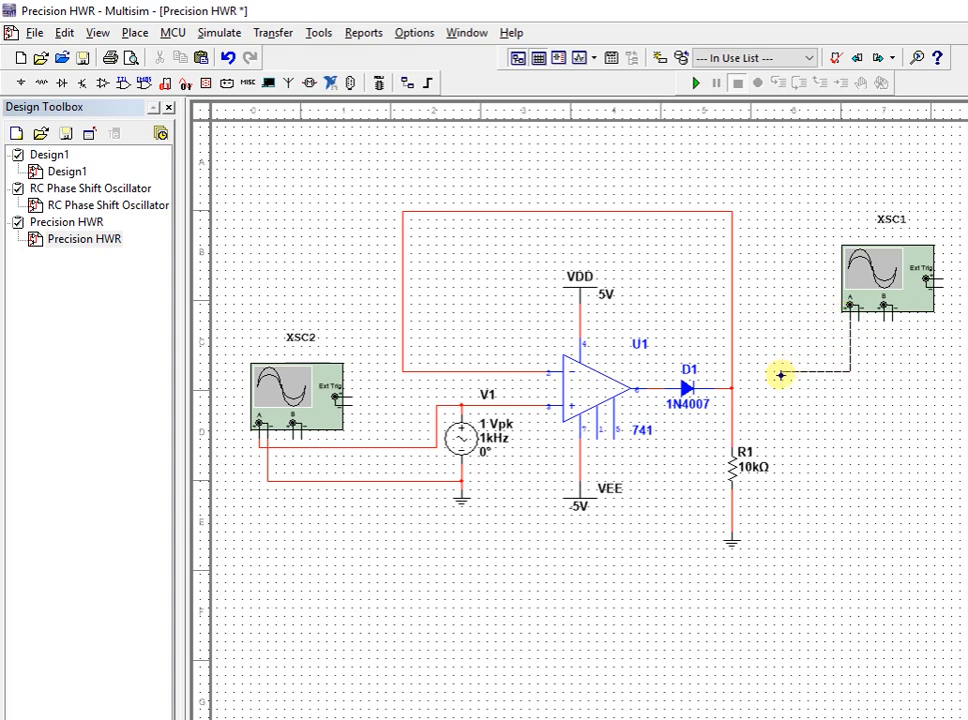
# Wire channel A of oscilloscope XSC1 across resistor R1, from the diode output node to ground.
pyautogui.click(720, 390)
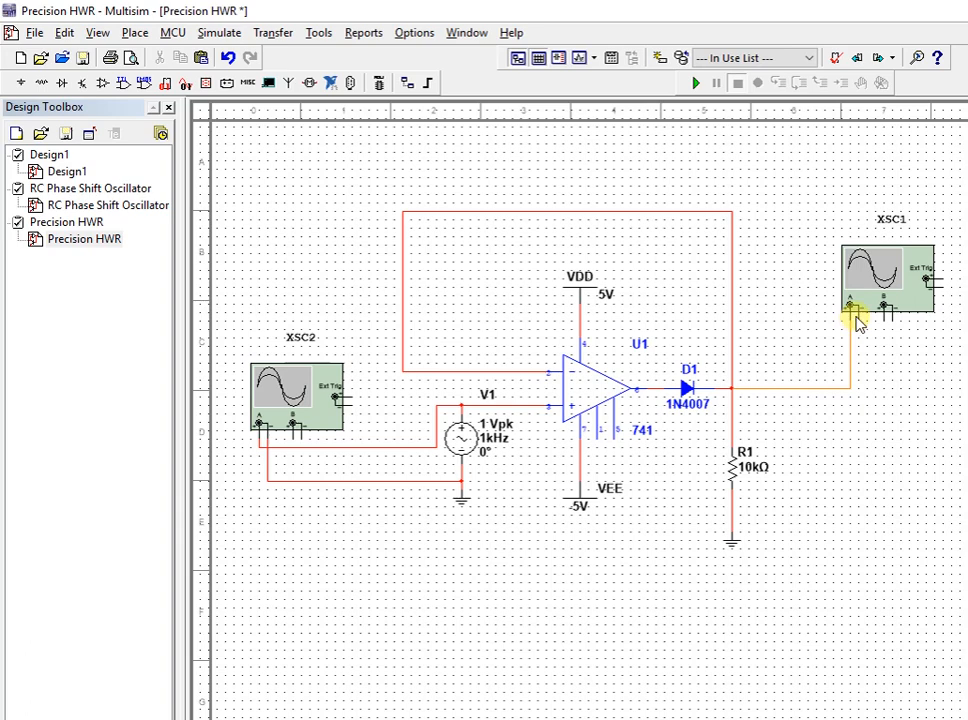
pyautogui.click(855, 317)
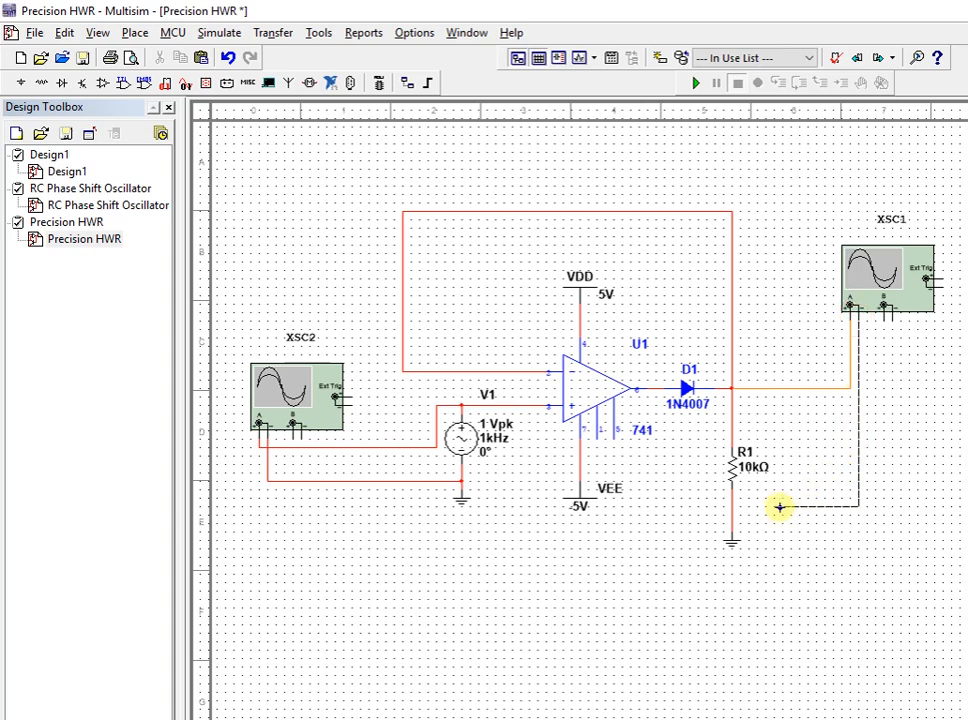
pyautogui.click(731, 513)
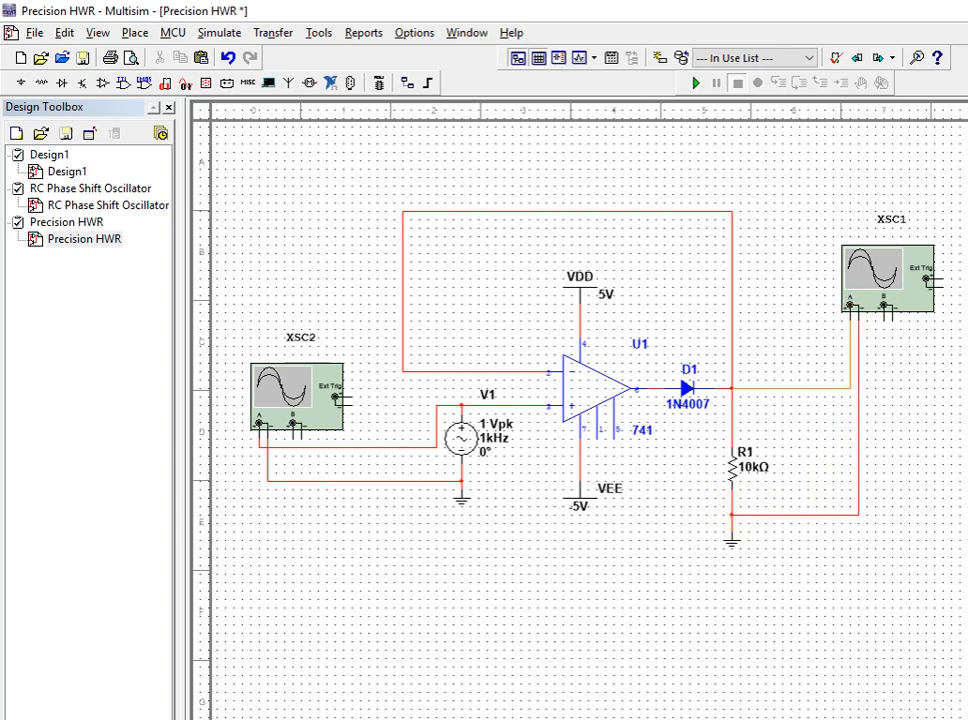
# Set the VEE supply to -15 V and the VDD supply to 15 V.
pyautogui.doubleClick(585, 492)
pyautogui.write('-15')
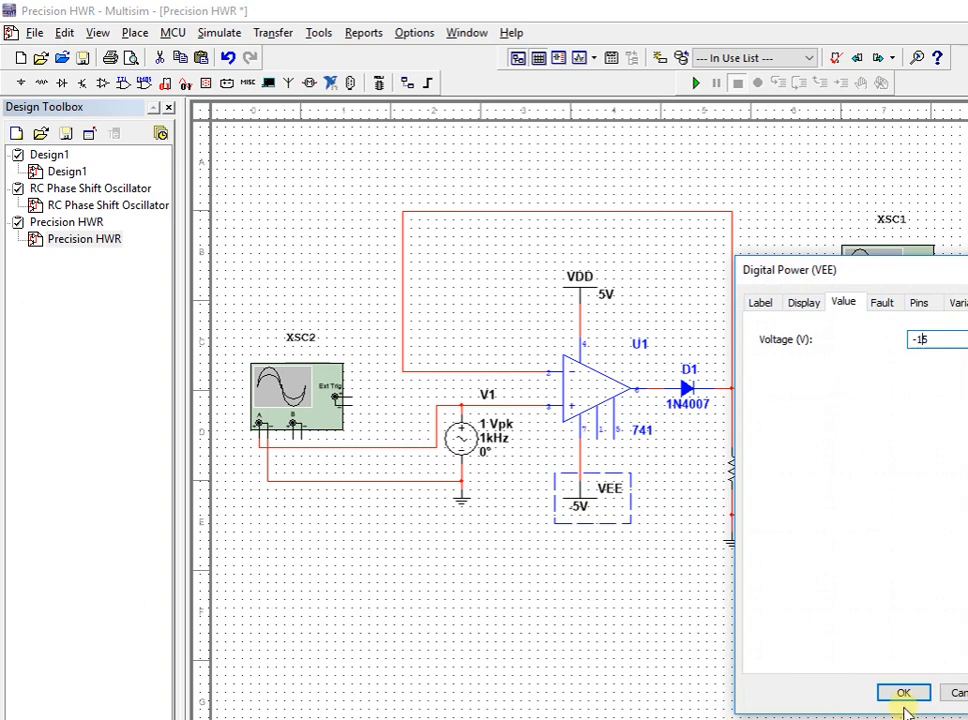
pyautogui.click(903, 693)
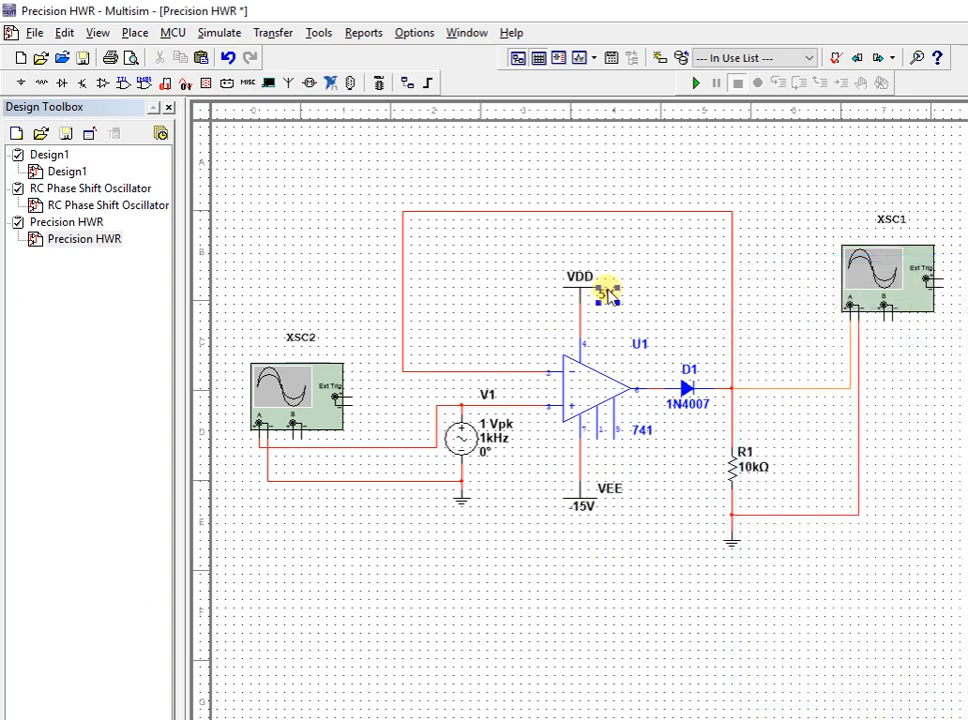
pyautogui.doubleClick(607, 292)
pyautogui.click(914, 338)
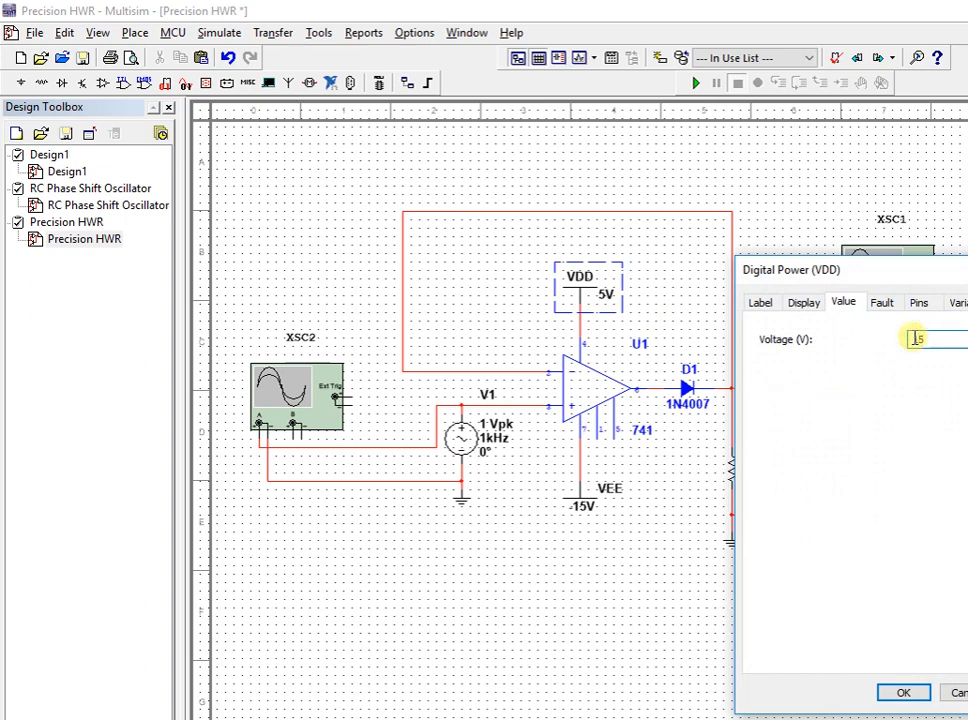
pyautogui.click(903, 693)
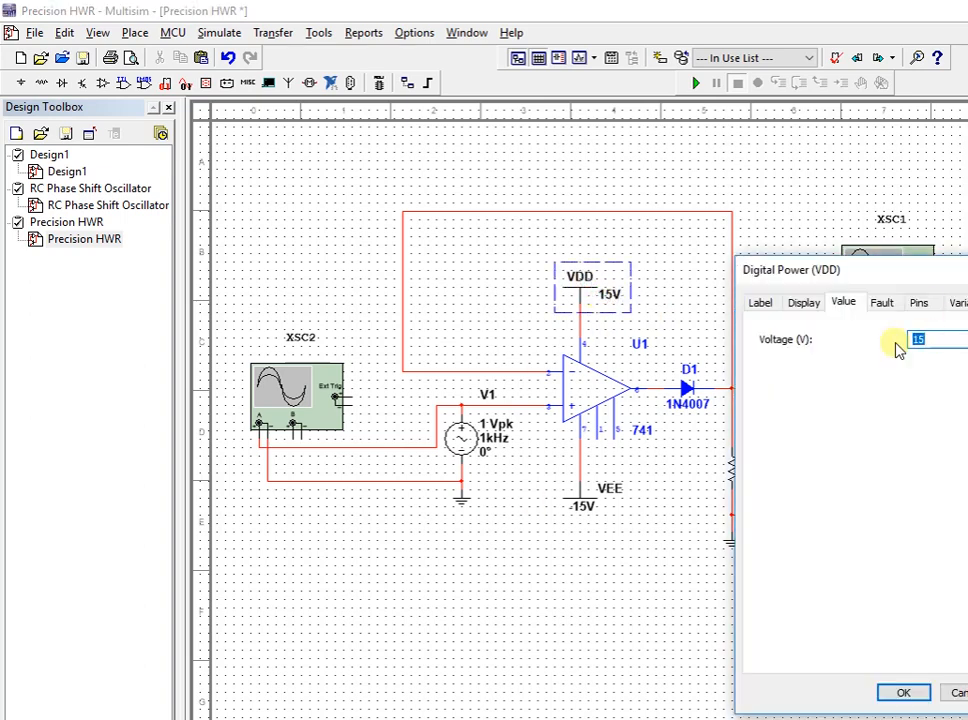
pyautogui.click(648, 563)
# Delete the op-amp's two supply wires and swap the supplies, placing VDD below the op-amp and VEE above it.
pyautogui.click(608, 491)
pyautogui.click(580, 453)
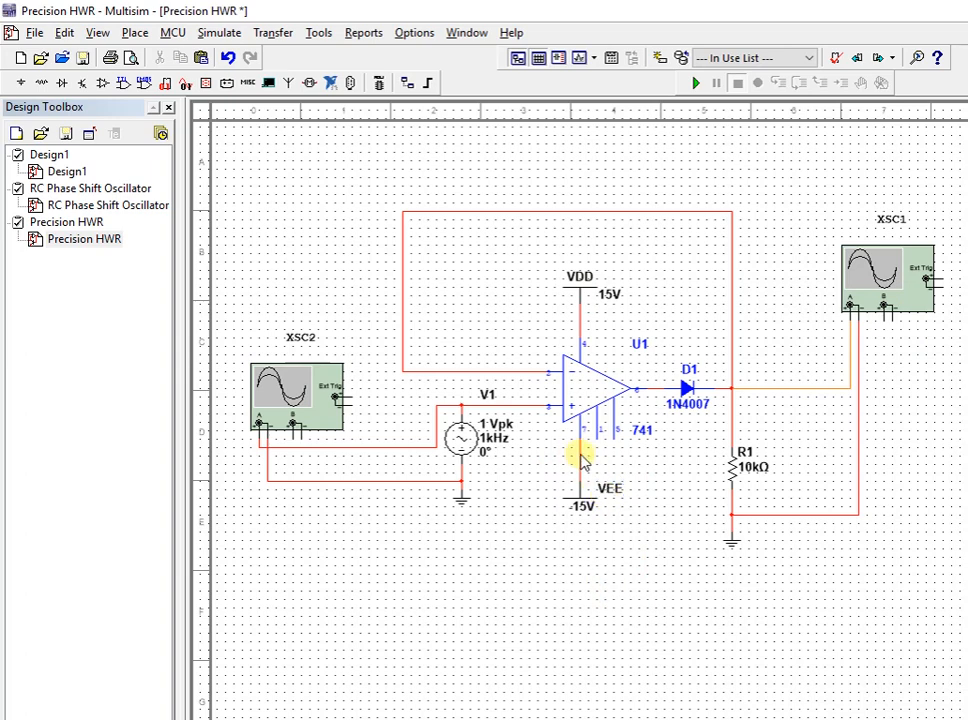
pyautogui.press('Delete')
pyautogui.click(580, 318)
pyautogui.press('Delete')
pyautogui.moveTo(602, 288); pyautogui.dragTo(595, 560)
pyautogui.moveTo(583, 480); pyautogui.dragTo(592, 310)
# Flip both the VDD and VEE supply symbols vertically so their terminals face the op-amp.
pyautogui.click(601, 568)
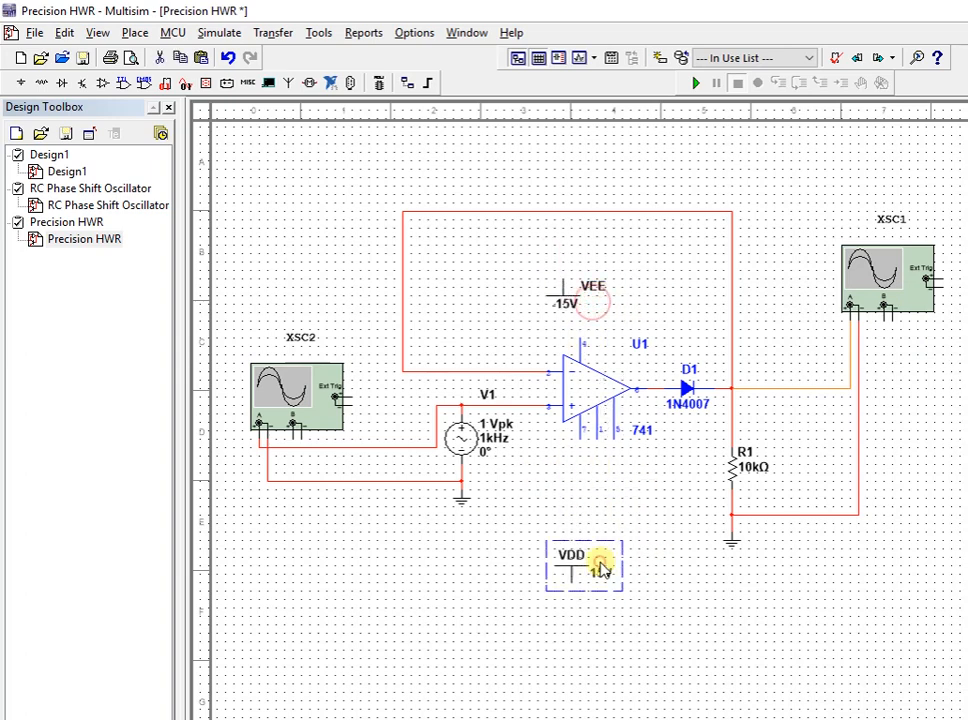
pyautogui.rightClick(590, 583)
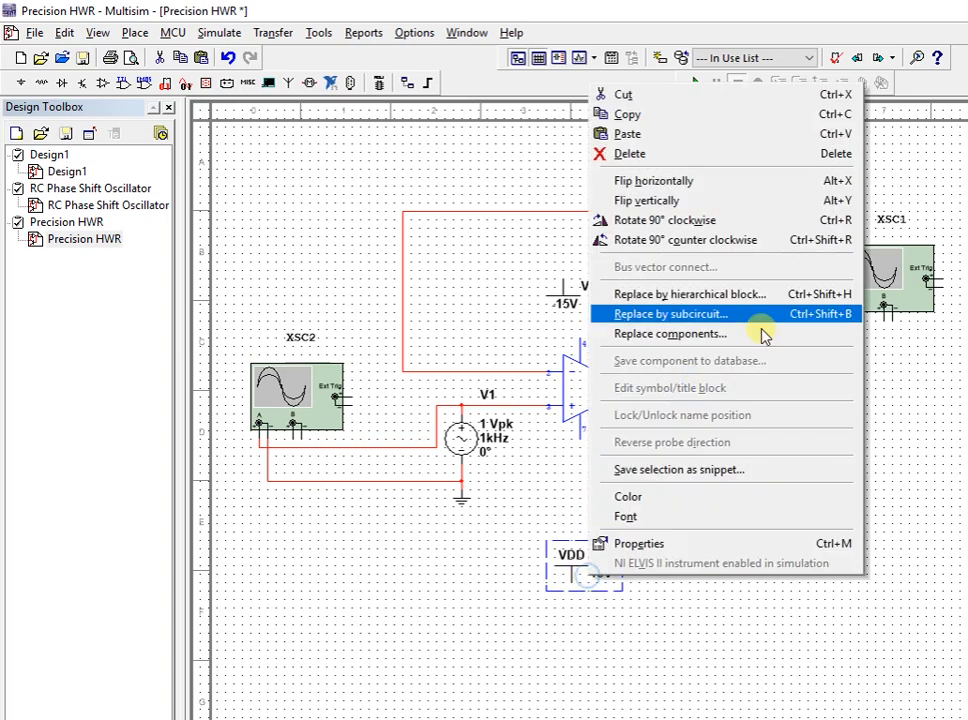
pyautogui.click(699, 204)
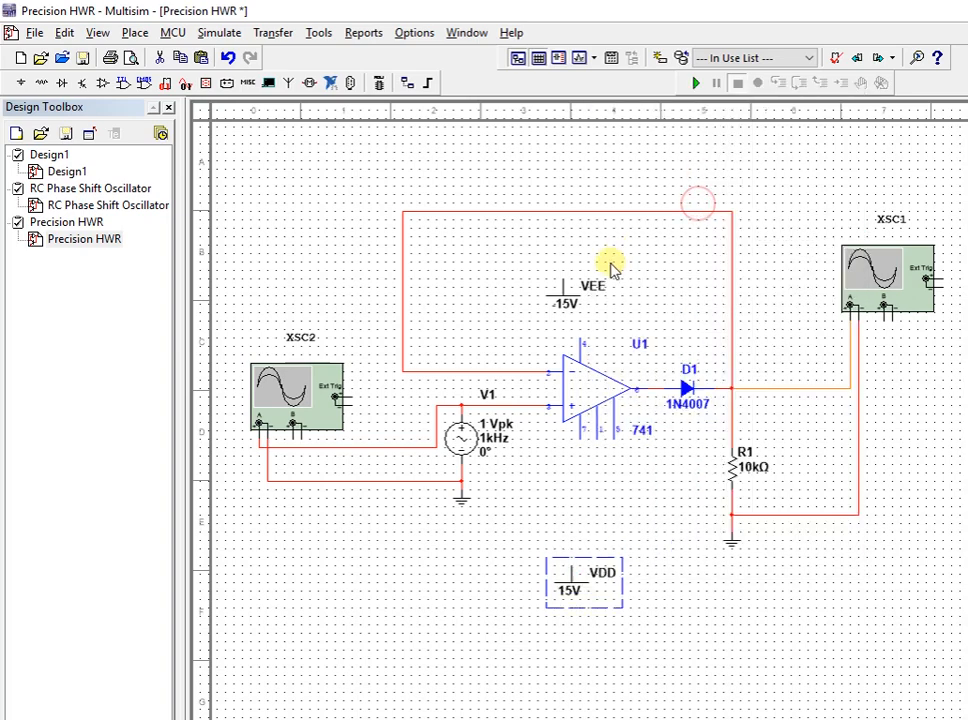
pyautogui.click(566, 290)
pyautogui.rightClick(566, 290)
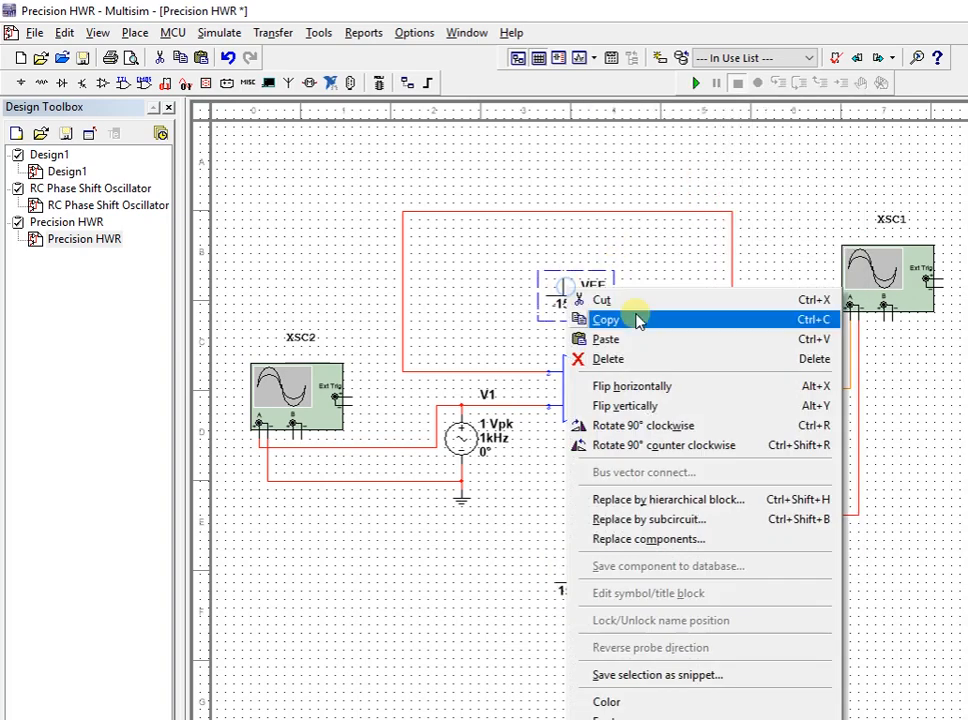
pyautogui.click(659, 402)
pyautogui.click(663, 296)
# Align the supplies with the op-amp and connect VEE to pin 4 and VDD to pin 7.
pyautogui.moveTo(546, 244); pyautogui.dragTo(606, 296)
pyautogui.moveTo(597, 282)
pyautogui.mouseDown()
pyautogui.moveTo(622, 290)
pyautogui.moveTo(614, 290)
pyautogui.mouseUp()
pyautogui.moveTo(547, 536); pyautogui.dragTo(598, 510)
pyautogui.click(578, 437)
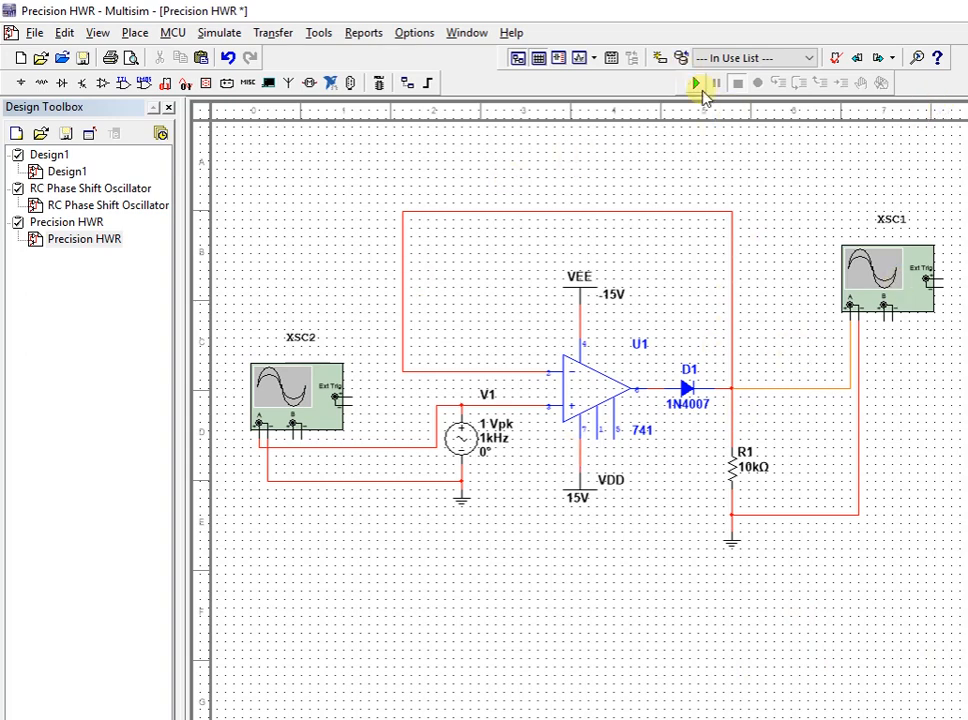
# Run the simulation and open the XSC2 and XSC1 oscilloscope displays side by side to compare input and output waveforms.
pyautogui.click(697, 86)
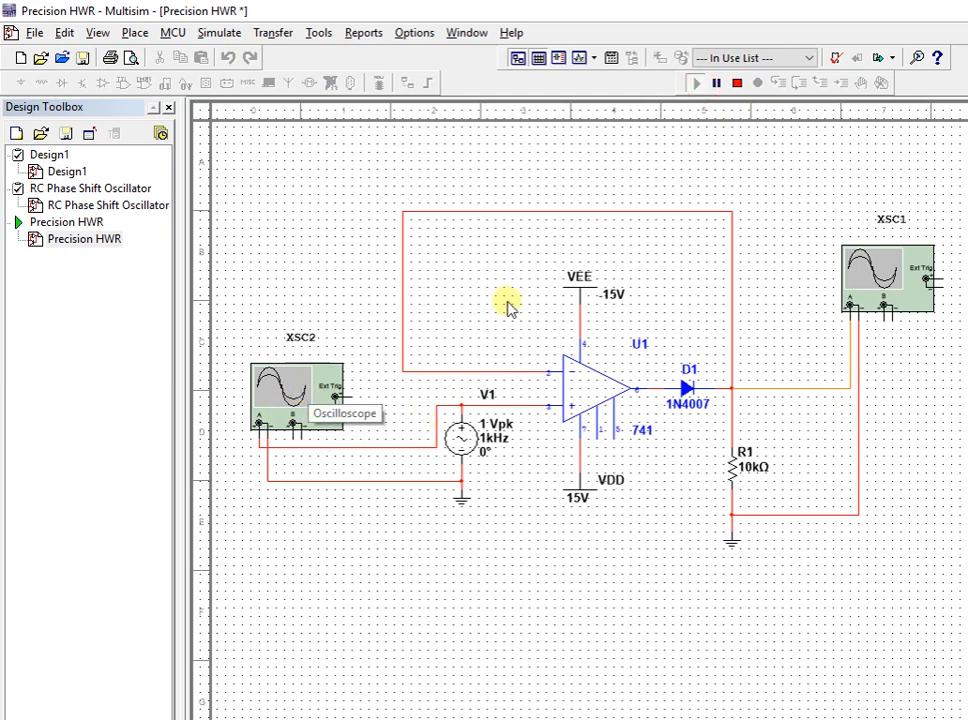
pyautogui.doubleClick(287, 420)
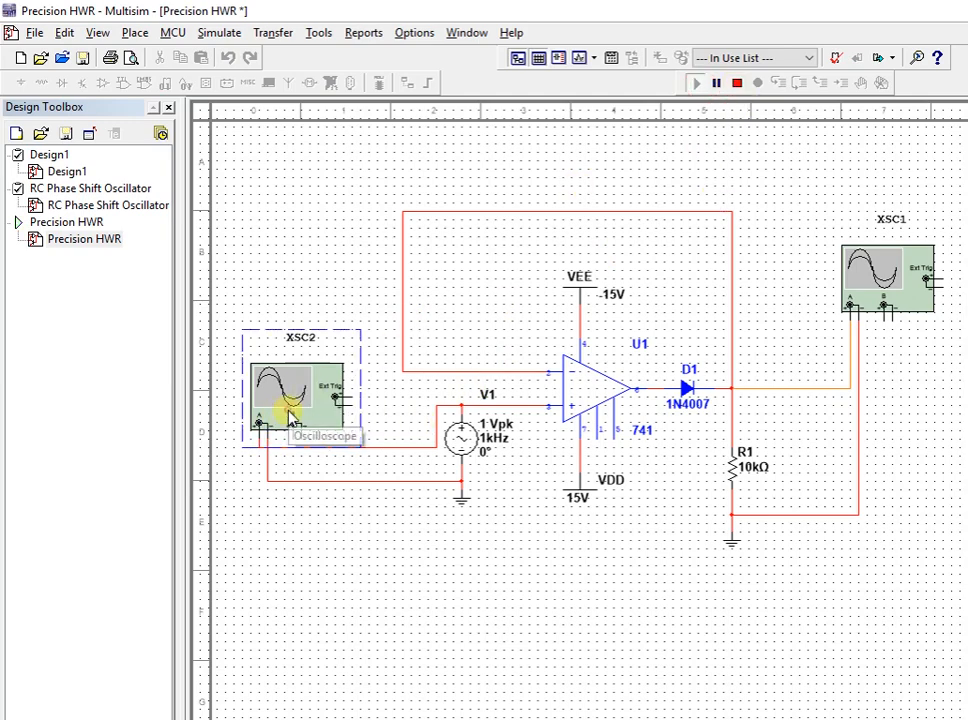
pyautogui.moveTo(862, 319)
pyautogui.mouseDown()
pyautogui.moveTo(862, 296)
pyautogui.moveTo(274, 471)
pyautogui.moveTo(226, 451)
pyautogui.mouseUp()
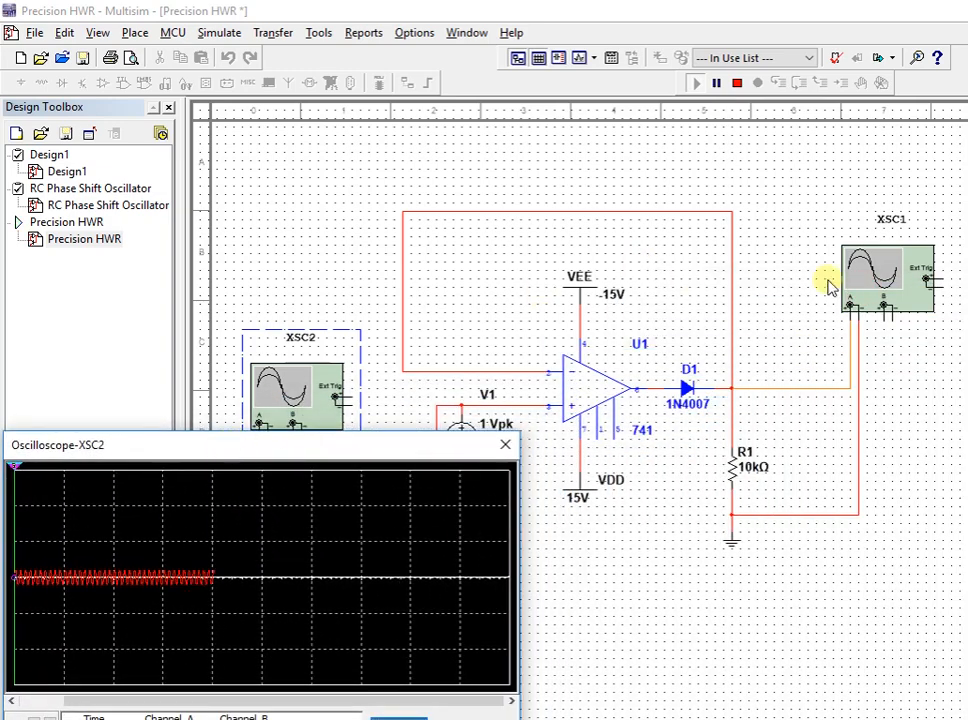
pyautogui.doubleClick(858, 274)
pyautogui.moveTo(827, 299); pyautogui.dragTo(720, 453)
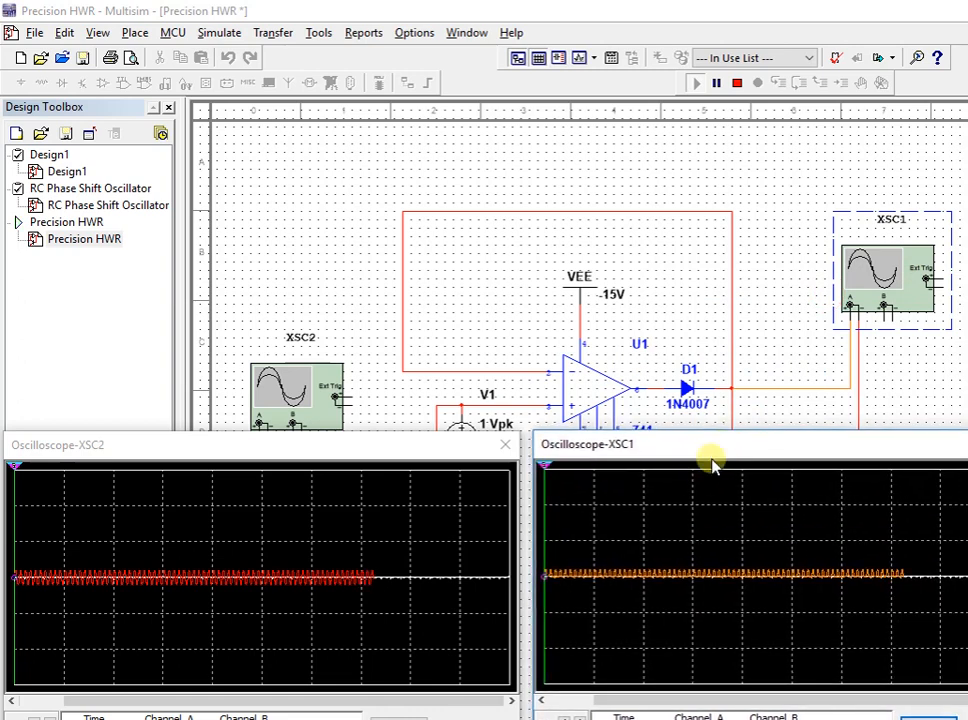
pyautogui.click(200, 715)
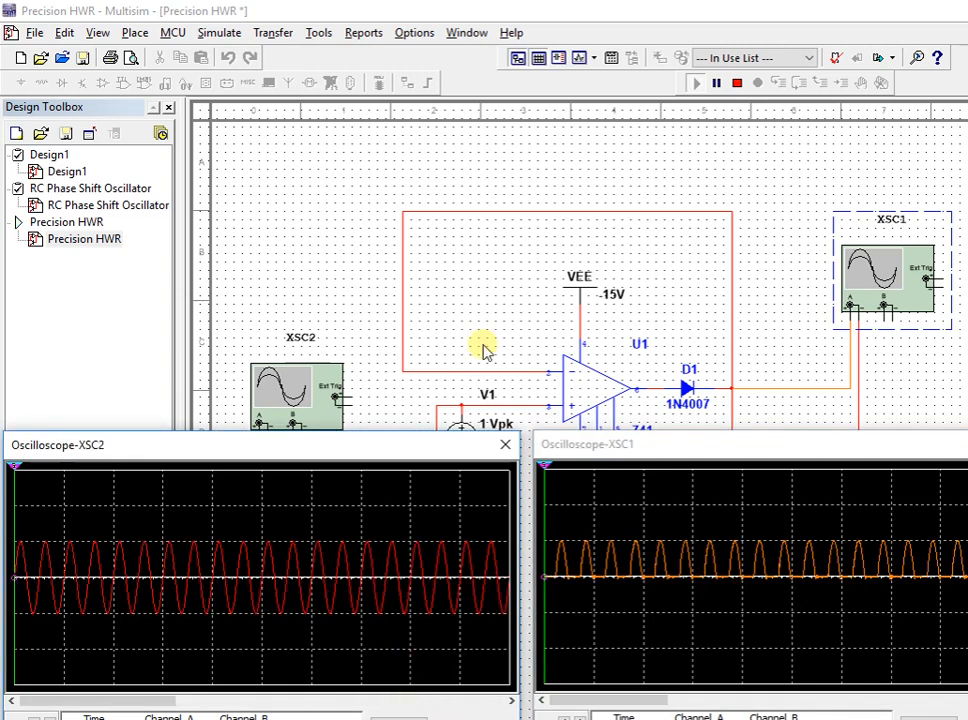
# Place a measurement probe on the output wire leading to oscilloscope XSC1 and run the simulation.
pyautogui.click(222, 33)
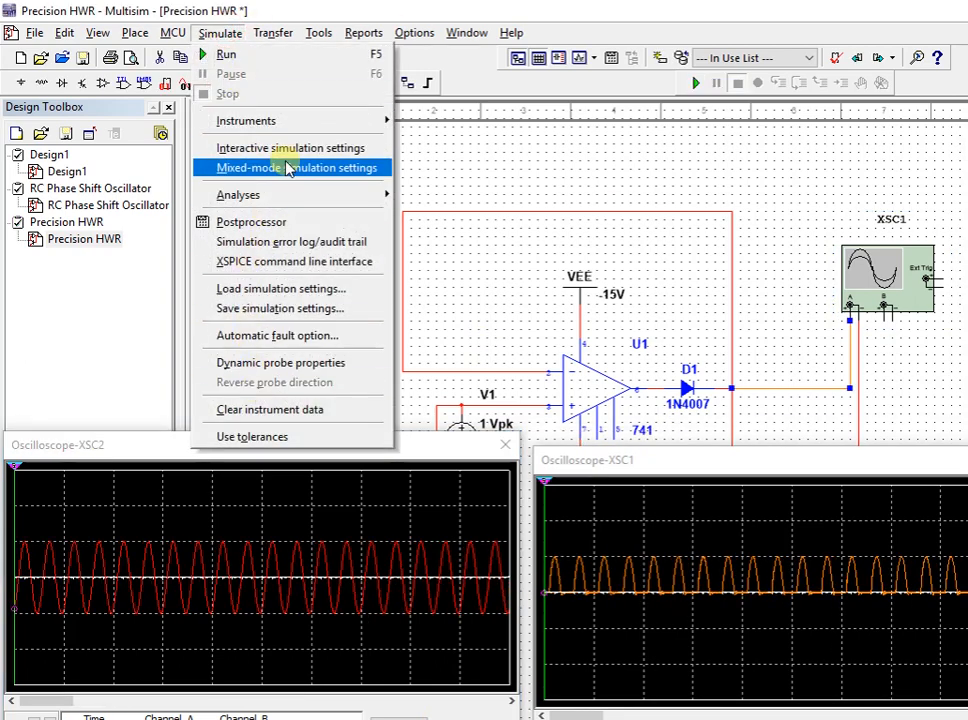
pyautogui.moveTo(332, 128)
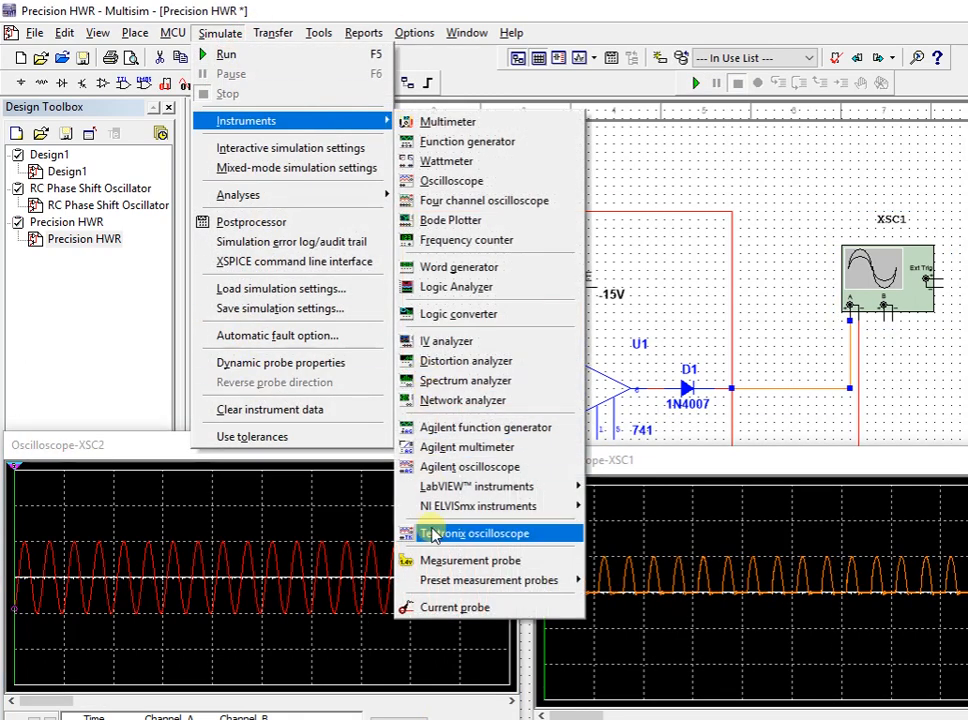
pyautogui.click(412, 557)
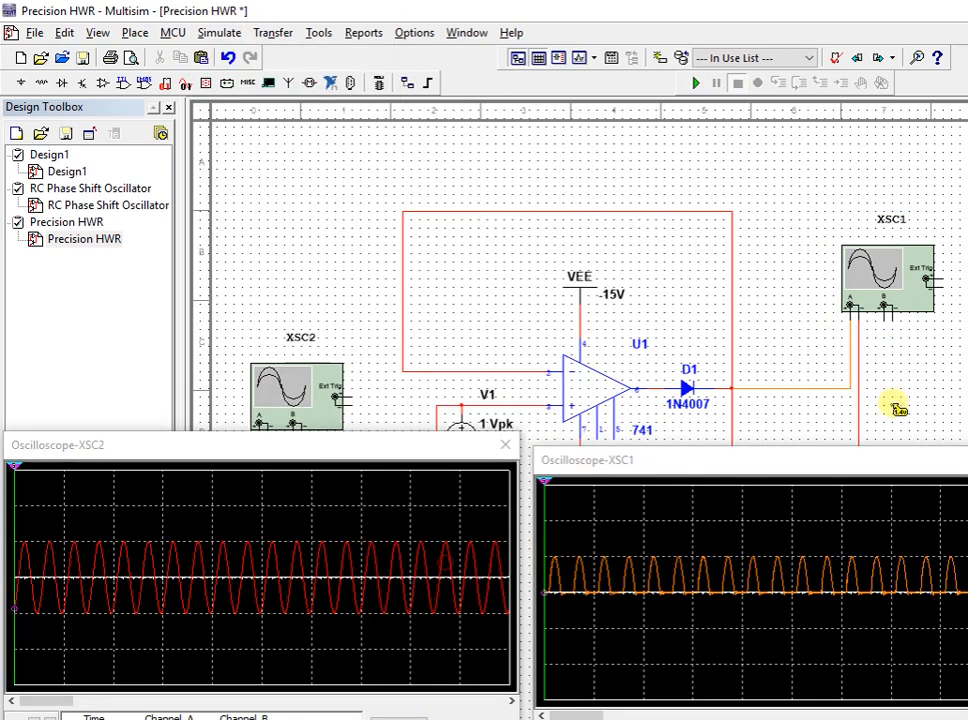
pyautogui.click(788, 390)
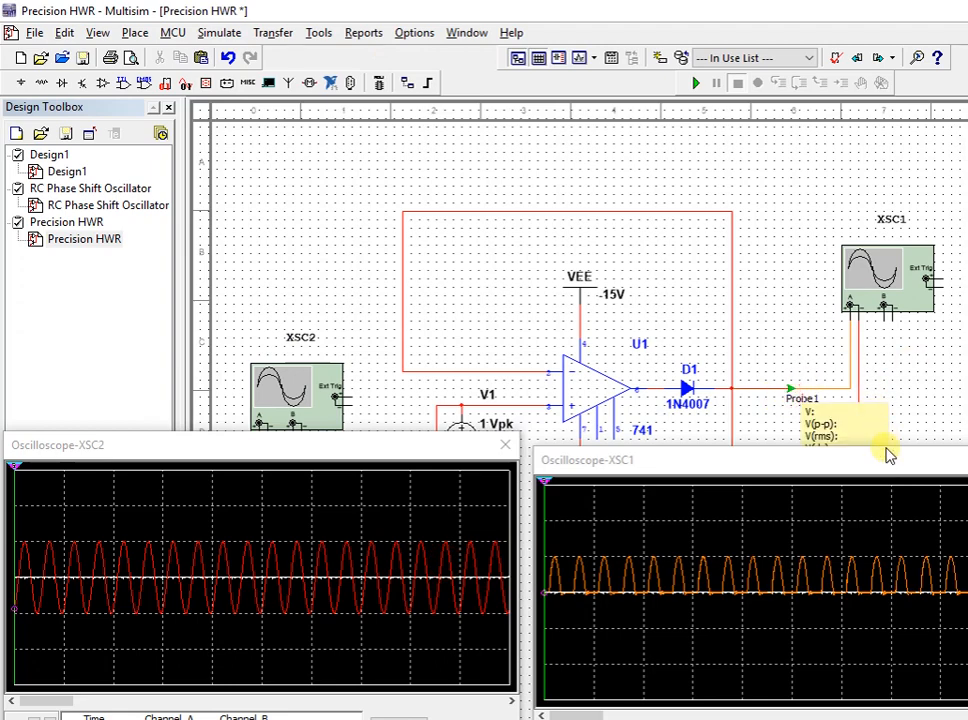
pyautogui.moveTo(884, 464); pyautogui.dragTo(377, 30)
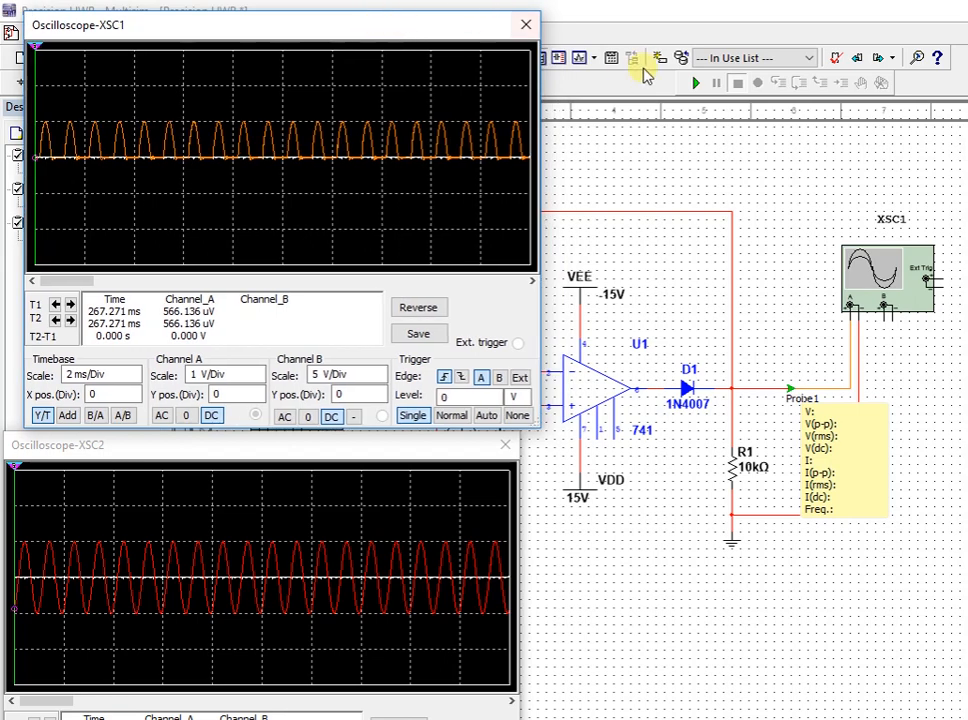
pyautogui.click(696, 82)
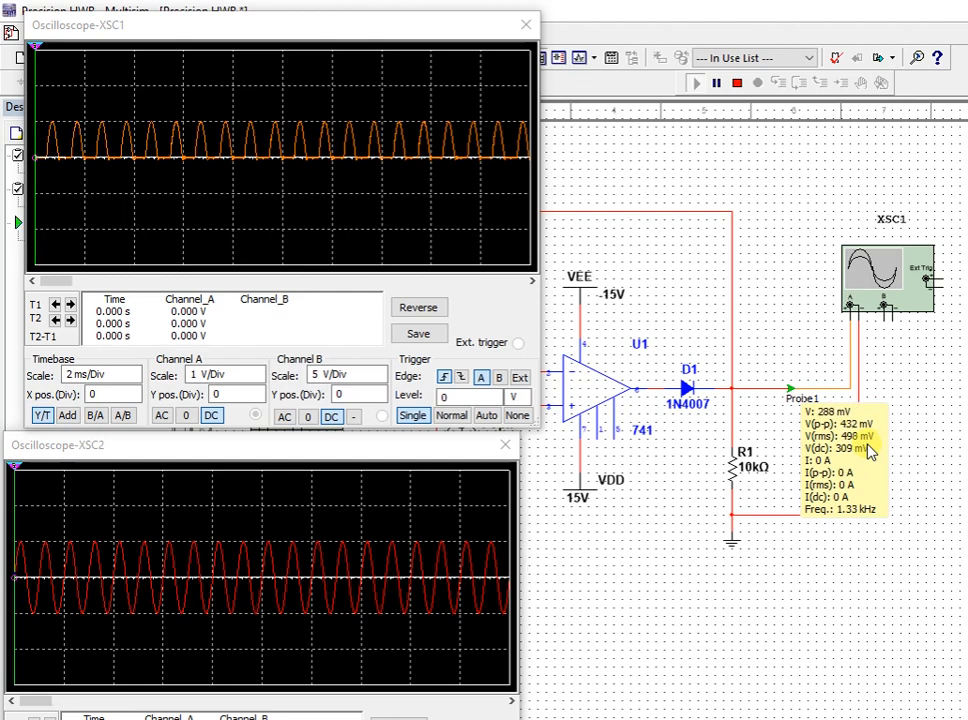
# Configure the output probe to show only V, V(p-p) and Freq., hiding all RMS, DC, current, gain and phase parameters.
pyautogui.doubleClick(869, 452)
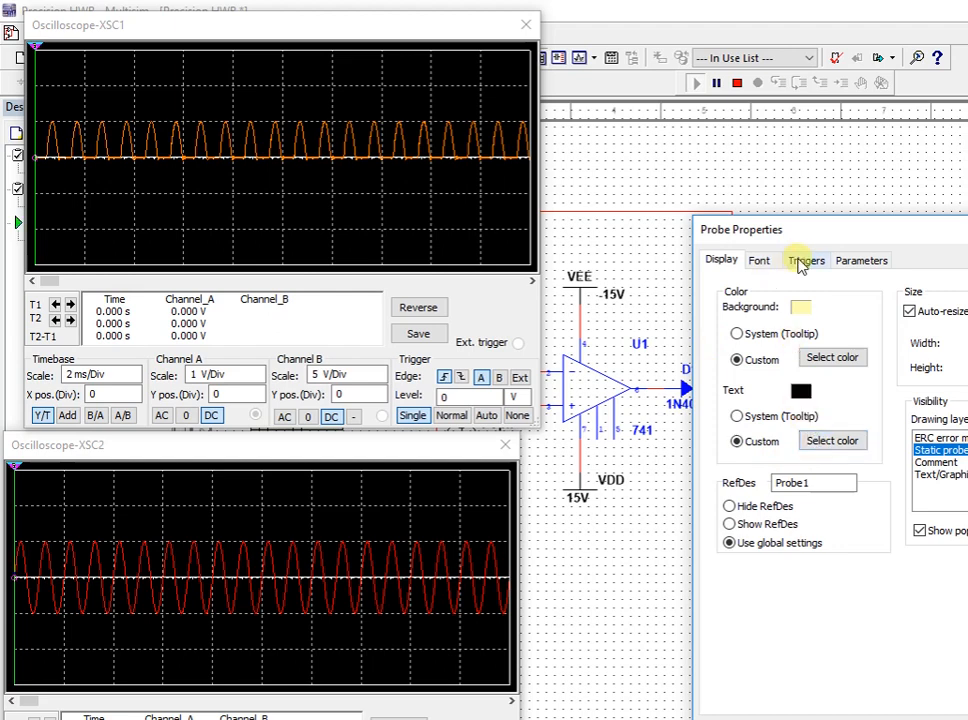
pyautogui.click(862, 260)
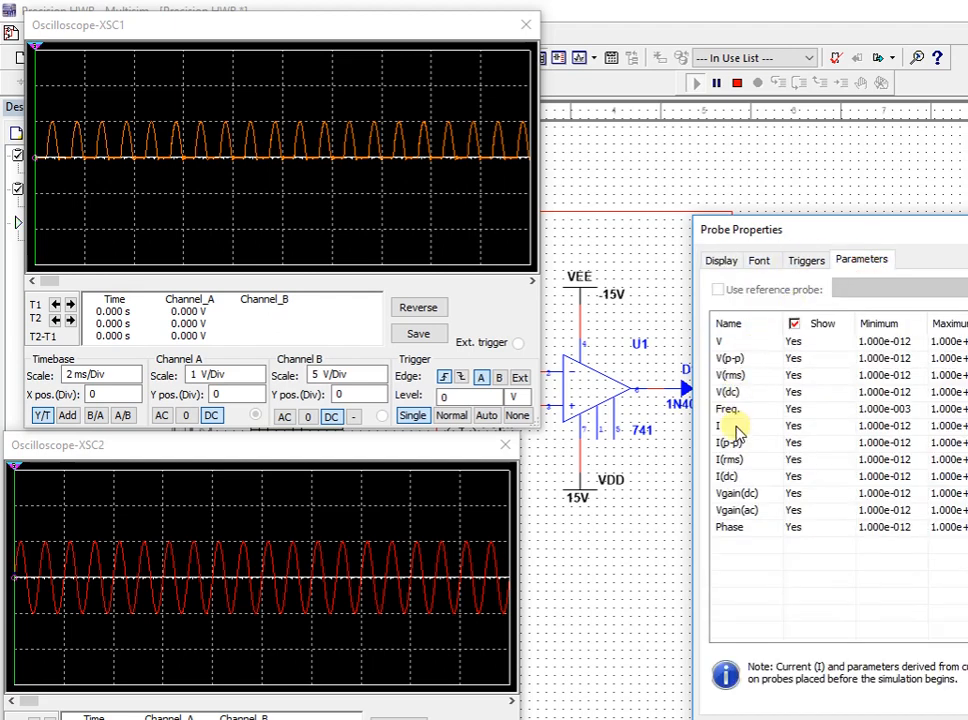
pyautogui.click(807, 427)
pyautogui.click(810, 375)
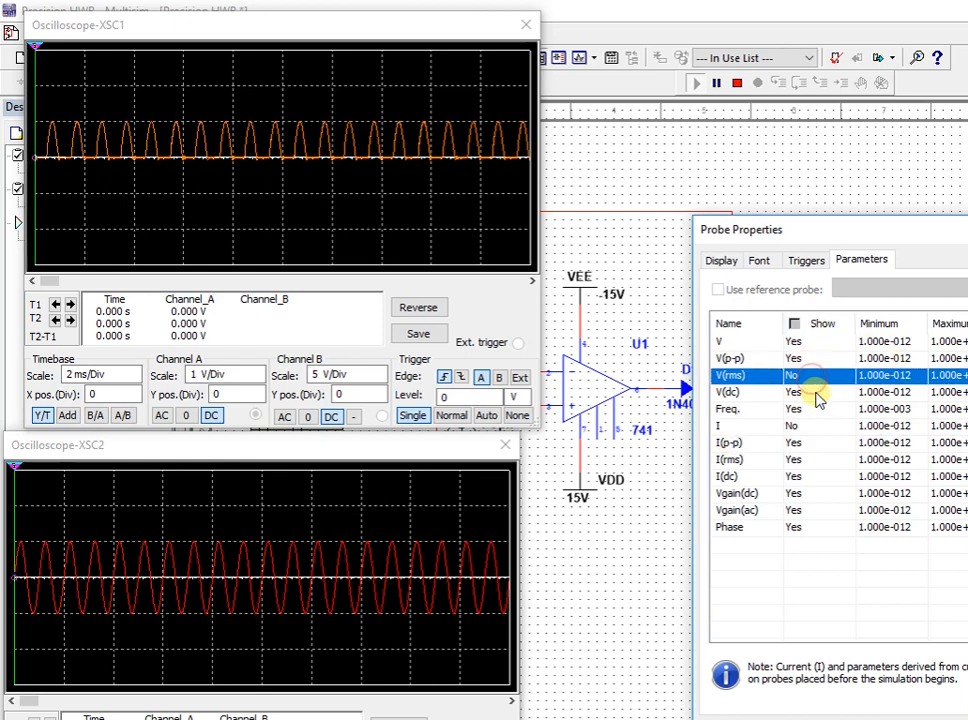
pyautogui.click(815, 392)
pyautogui.click(810, 443)
pyautogui.click(810, 459)
pyautogui.click(810, 476)
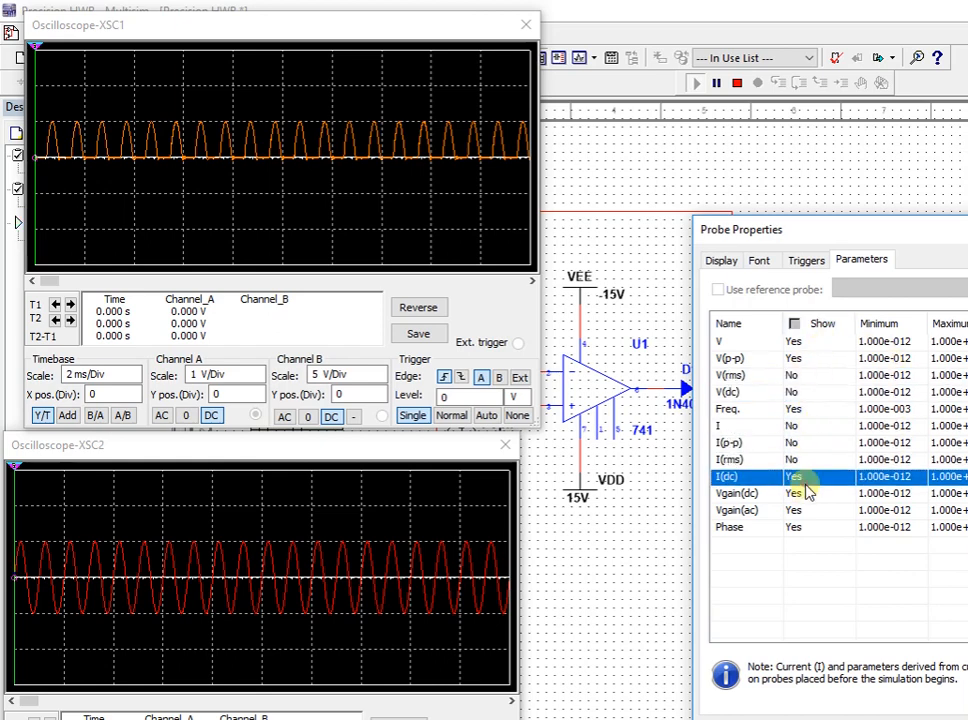
pyautogui.click(810, 493)
pyautogui.click(810, 510)
pyautogui.click(814, 527)
pyautogui.click(833, 719)
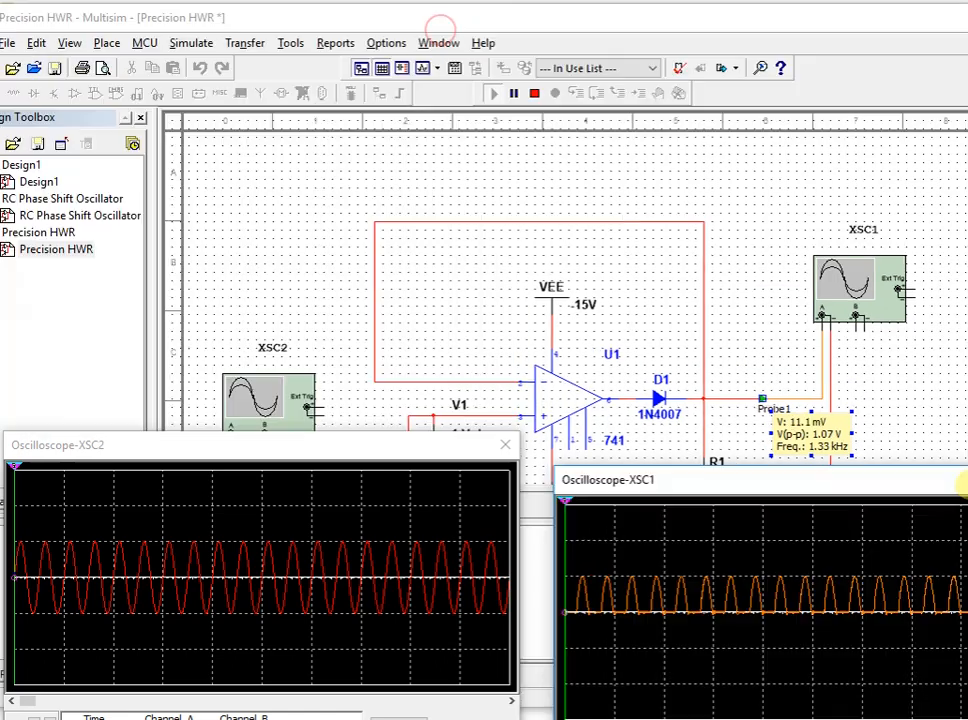
# Move both oscilloscope displays below the circuit to uncover source V1 and the output probe.
pyautogui.moveTo(964, 513); pyautogui.dragTo(962, 542)
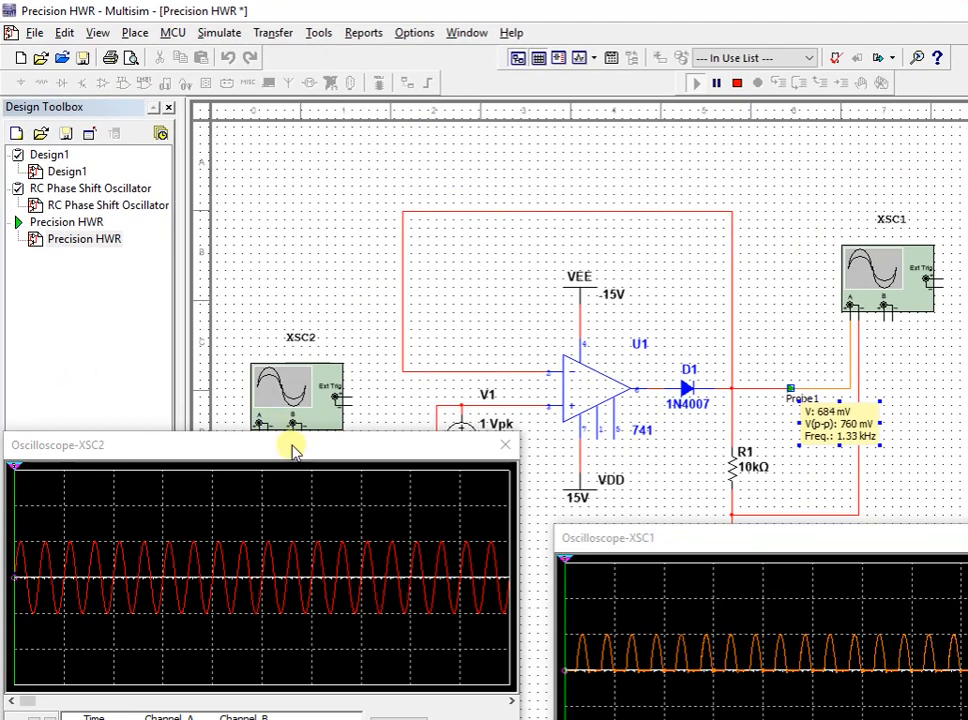
pyautogui.click(291, 444)
pyautogui.moveTo(296, 487); pyautogui.dragTo(322, 549)
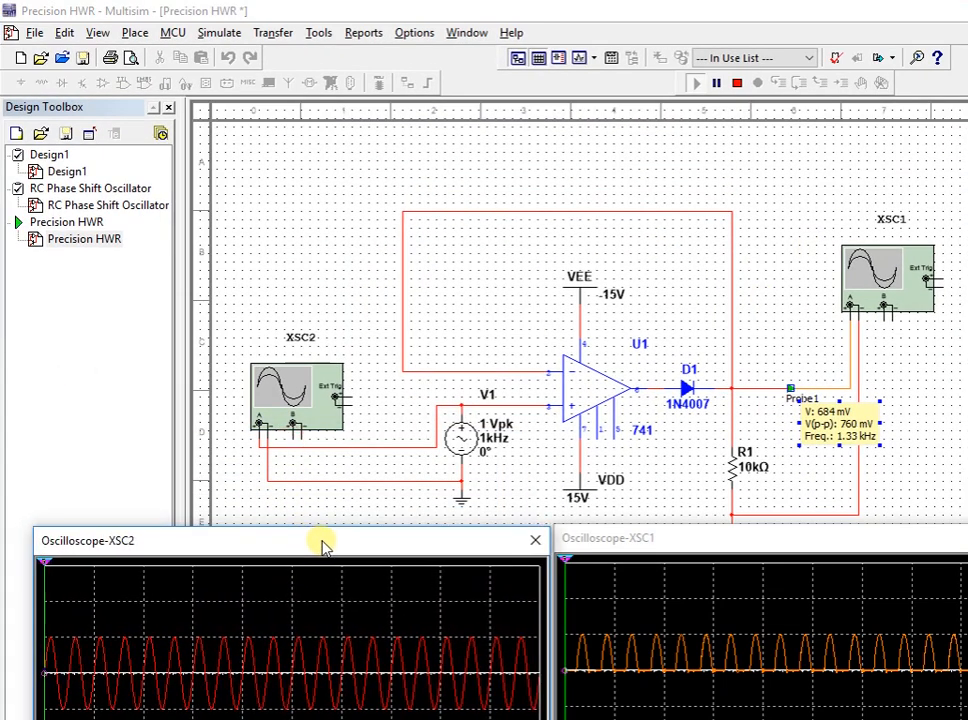
# Set the peak voltage of source V1 to 2 V and stop the simulation.
pyautogui.doubleClick(462, 446)
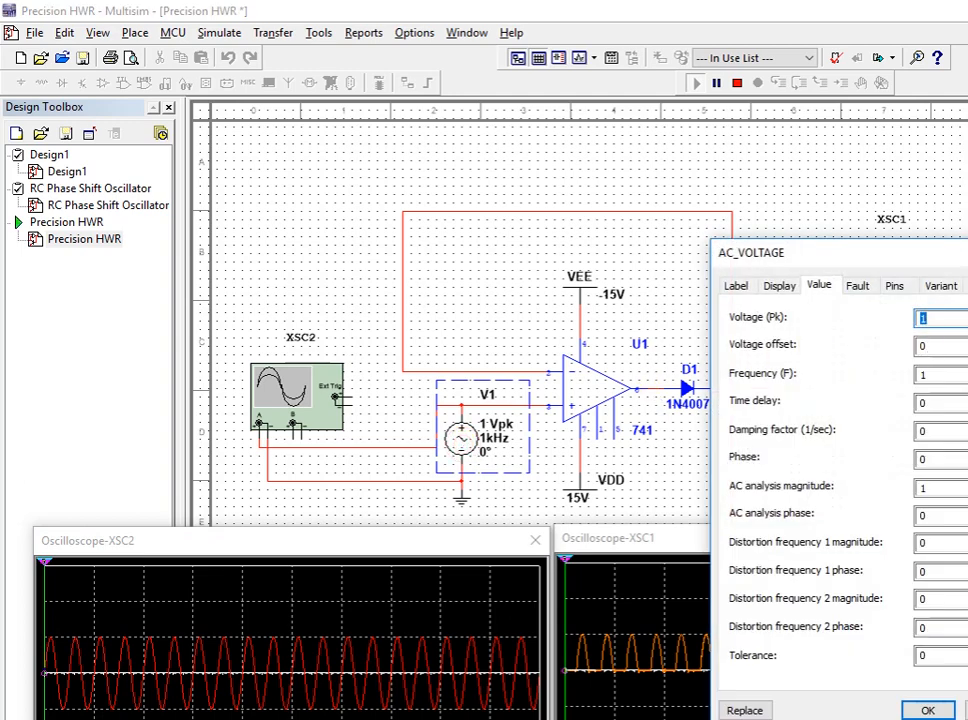
pyautogui.click(945, 318)
pyautogui.click(928, 710)
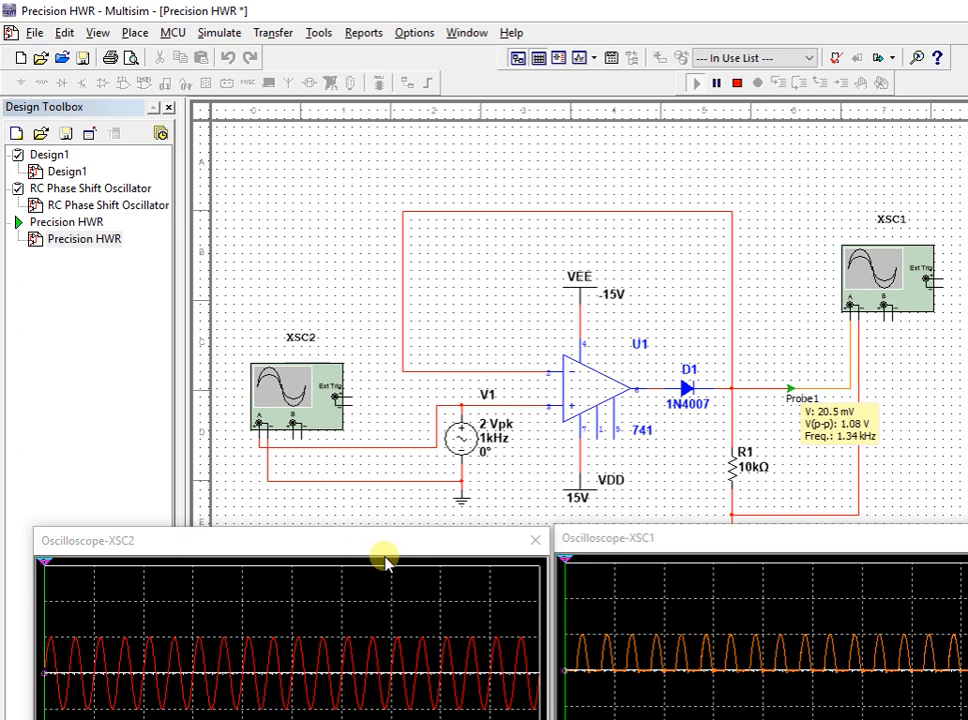
pyautogui.click(735, 84)
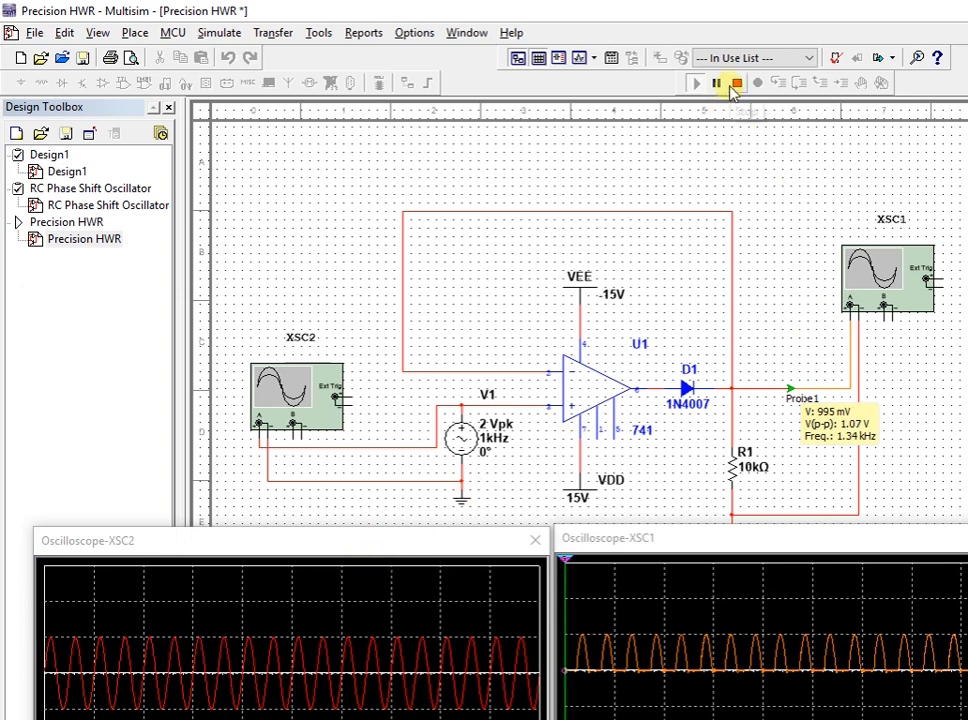
pyautogui.moveTo(733, 546); pyautogui.dragTo(730, 483)
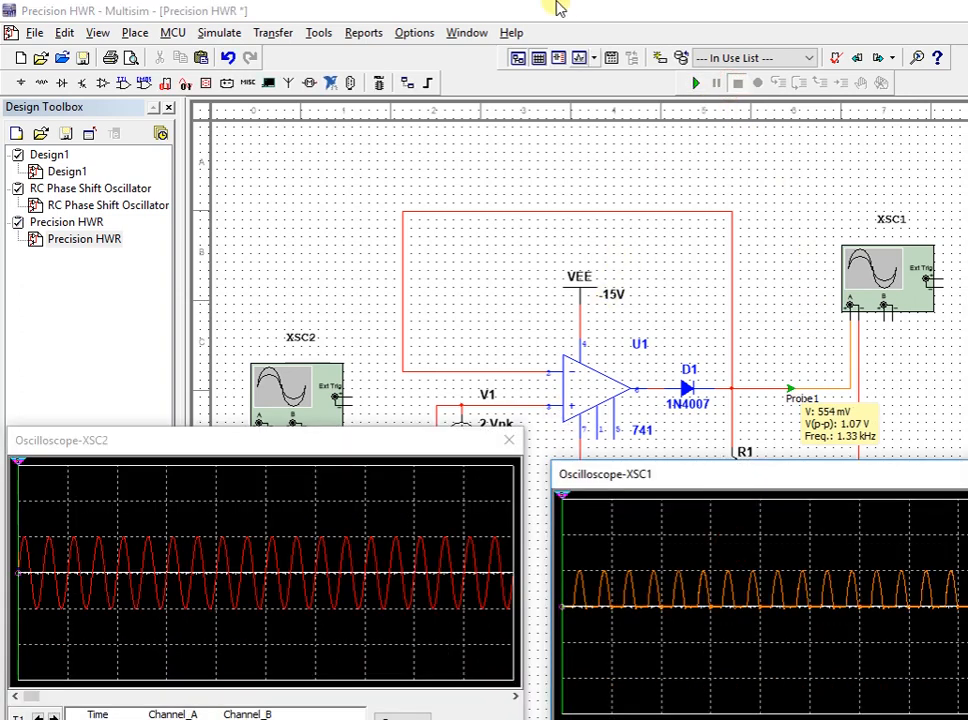
# Run the simulation and place a second measurement probe on the input wire between source V1 and oscilloscope XSC2.
pyautogui.click(698, 82)
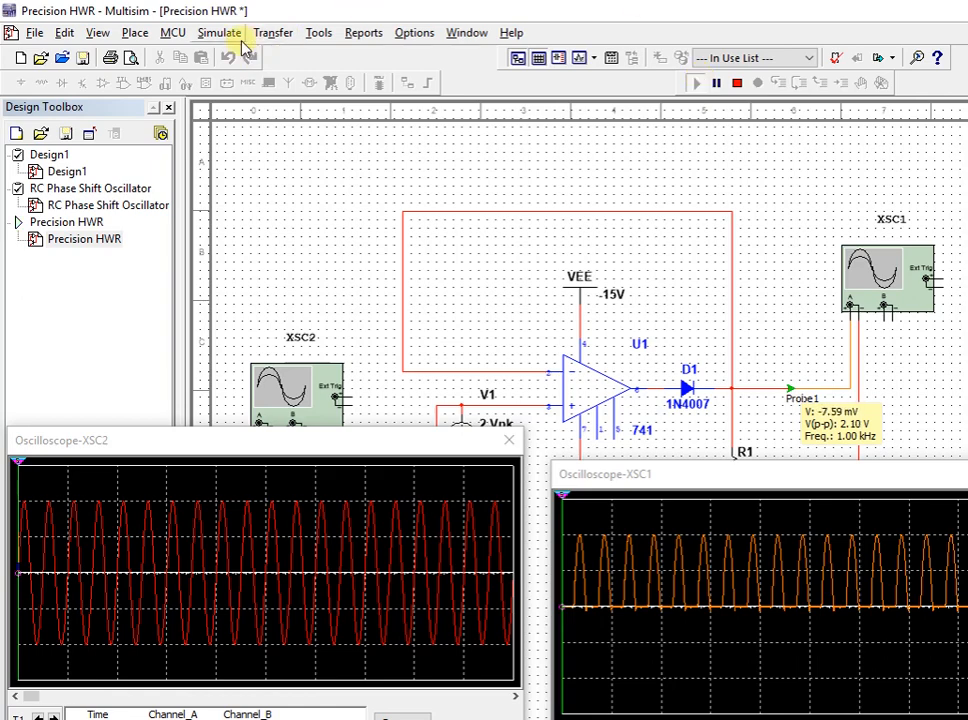
pyautogui.click(238, 33)
pyautogui.moveTo(283, 123)
pyautogui.click(405, 557)
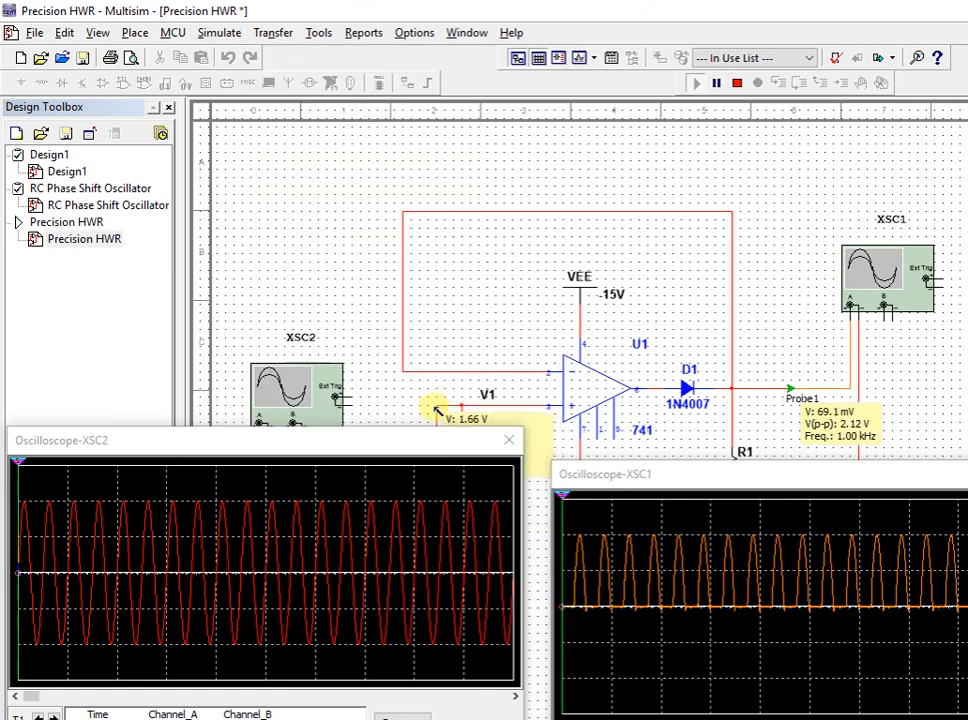
pyautogui.click(437, 412)
# Hide V, V(rms), V(dc) and all current and gain parameters of the input probe, keeping V(p-p) and Freq. shown.
pyautogui.doubleClick(466, 500)
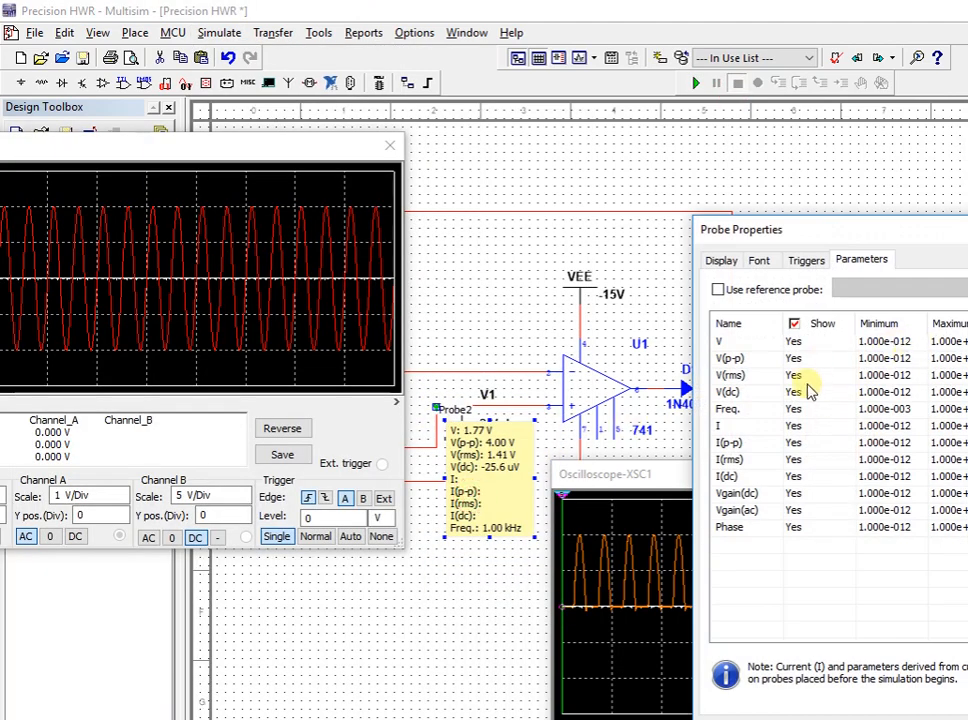
pyautogui.click(812, 378)
pyautogui.click(812, 378)
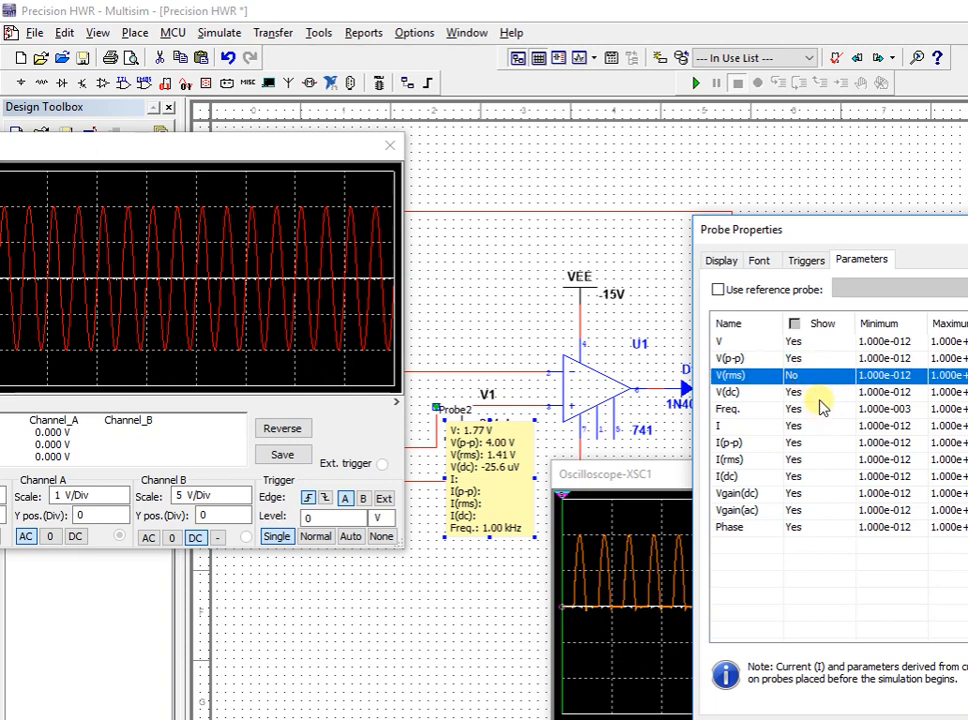
pyautogui.doubleClick(816, 342)
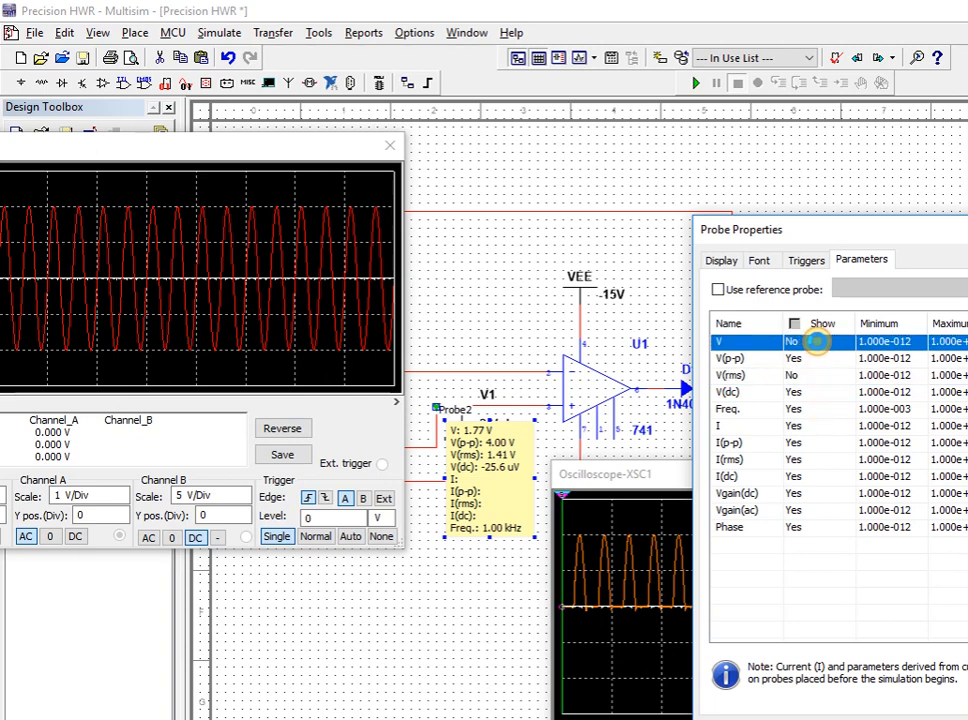
pyautogui.click(811, 392)
pyautogui.click(814, 425)
pyautogui.click(811, 443)
pyautogui.click(812, 460)
pyautogui.click(812, 476)
pyautogui.click(813, 493)
pyautogui.click(814, 510)
pyautogui.click(875, 718)
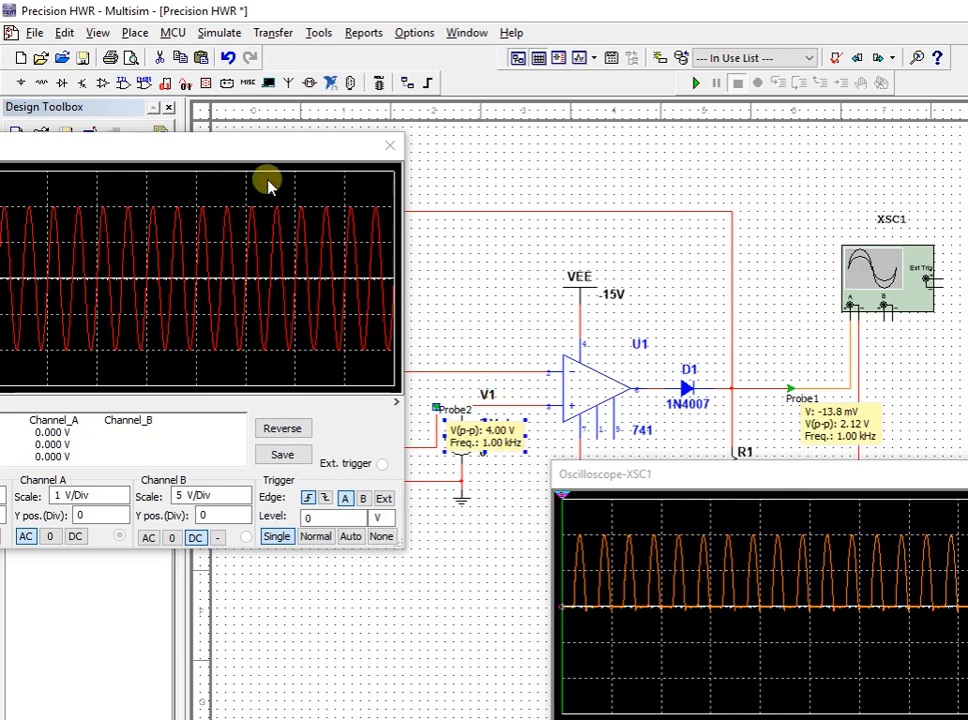
# Move both oscilloscope displays below the circuit and shift the input probe's readout down to uncover V1's values.
pyautogui.moveTo(287, 152); pyautogui.dragTo(380, 527)
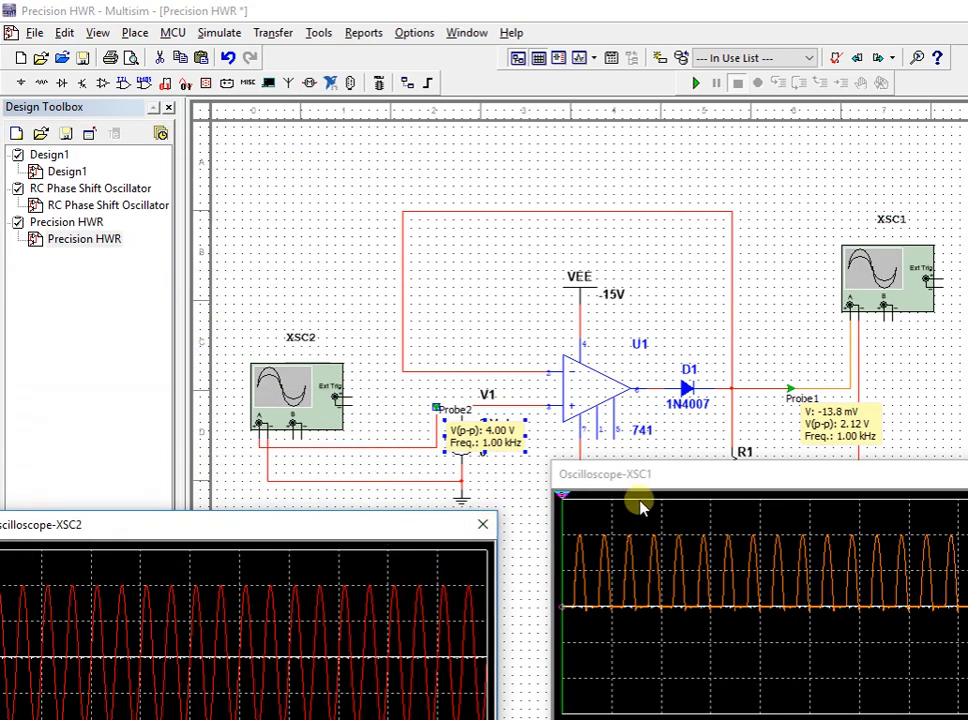
pyautogui.moveTo(648, 475); pyautogui.dragTo(634, 538)
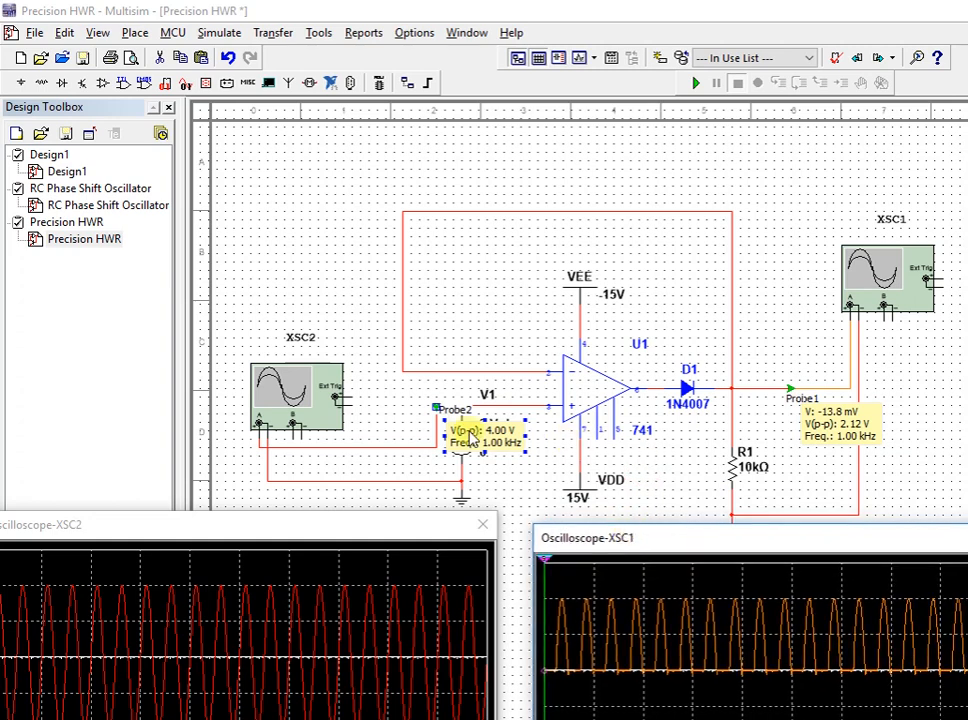
pyautogui.moveTo(470, 433); pyautogui.dragTo(474, 467)
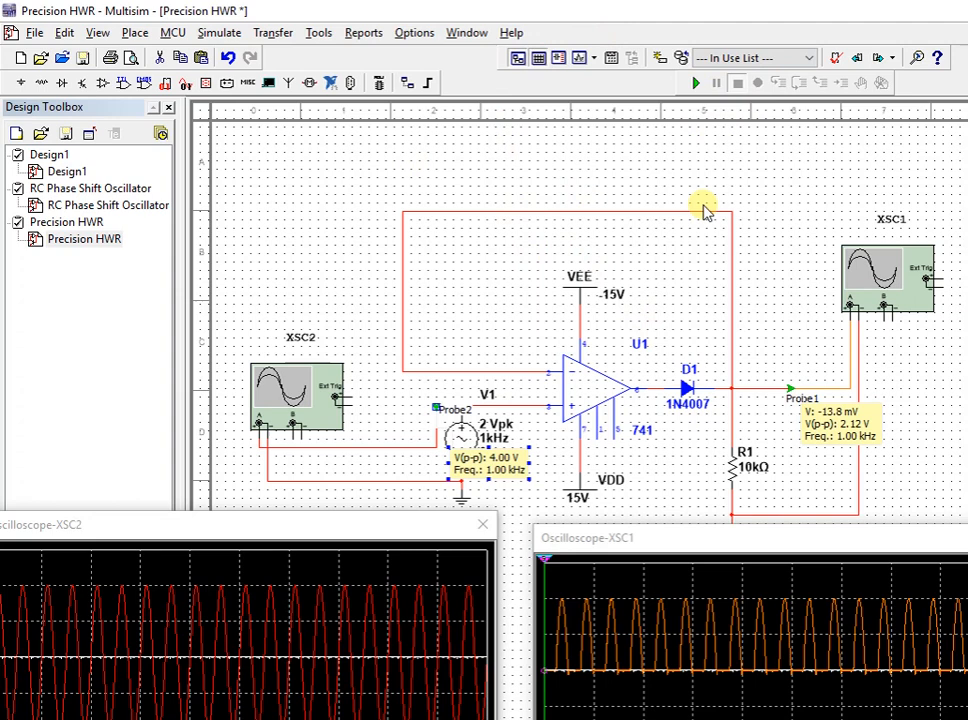
# Run the simulation and hide the V parameter of the output probe.
pyautogui.click(696, 84)
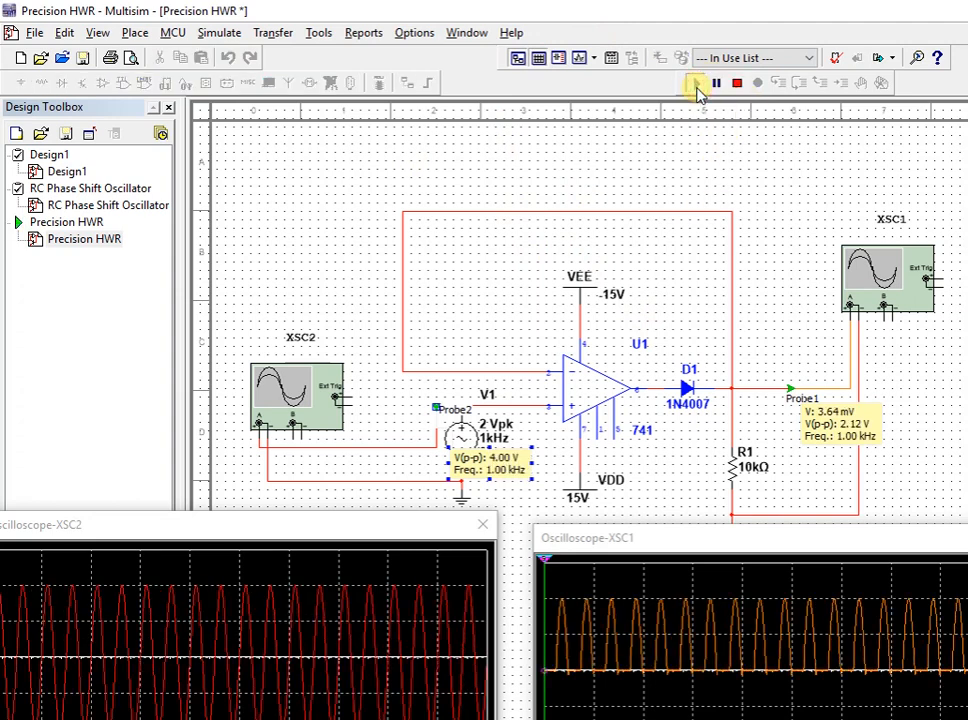
pyautogui.doubleClick(842, 409)
pyautogui.click(795, 341)
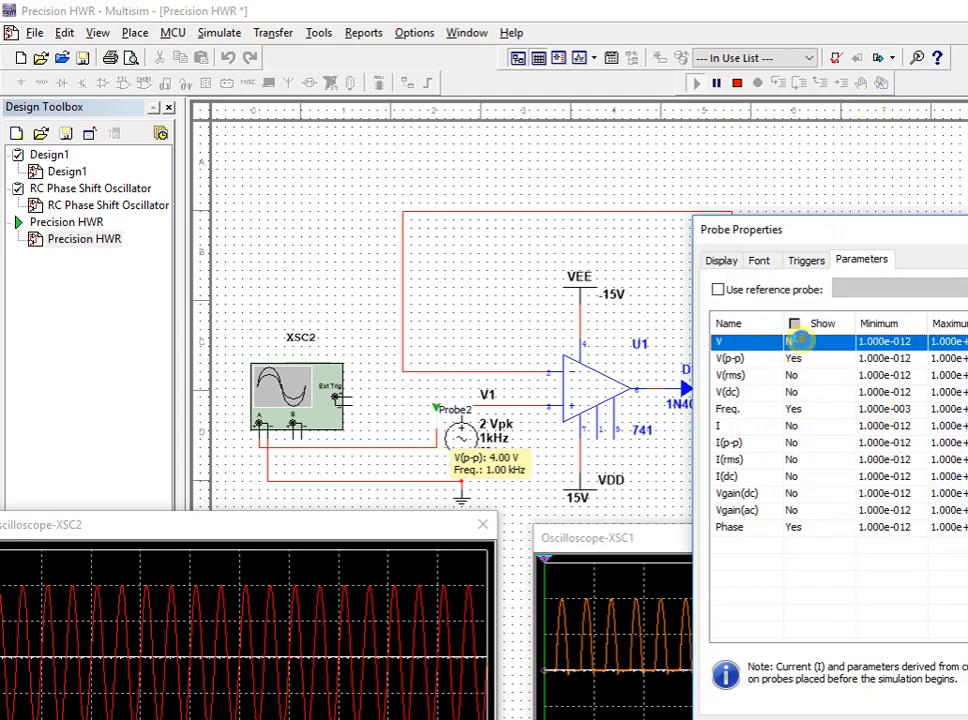
pyautogui.click(890, 718)
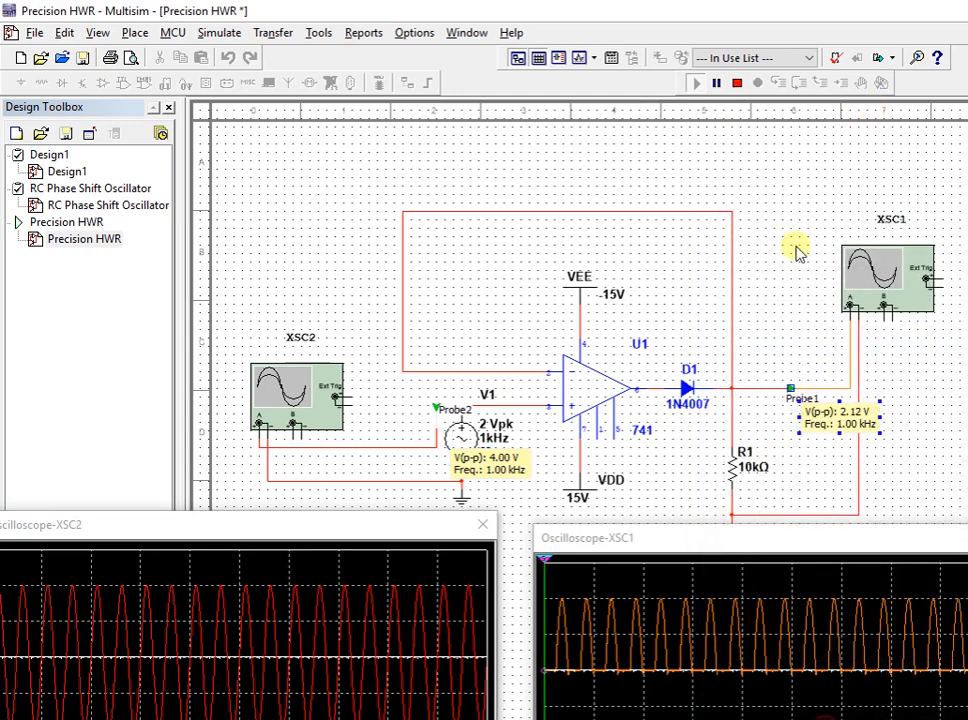